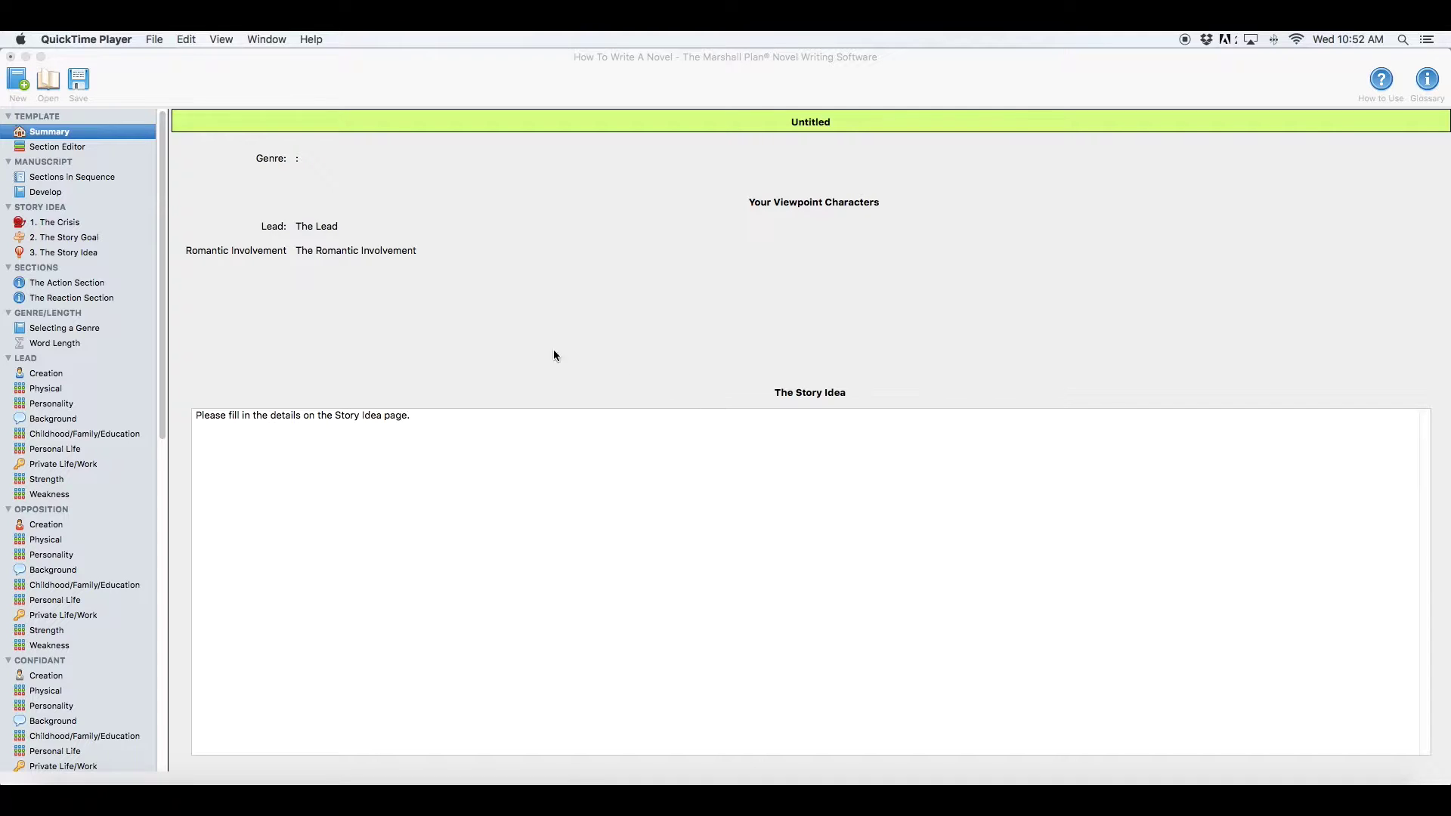
Step: Open the Selecting a Genre page from the GENRE/LENGTH sidebar section
{"action": "left_click", "coordinate": [95, 329]}
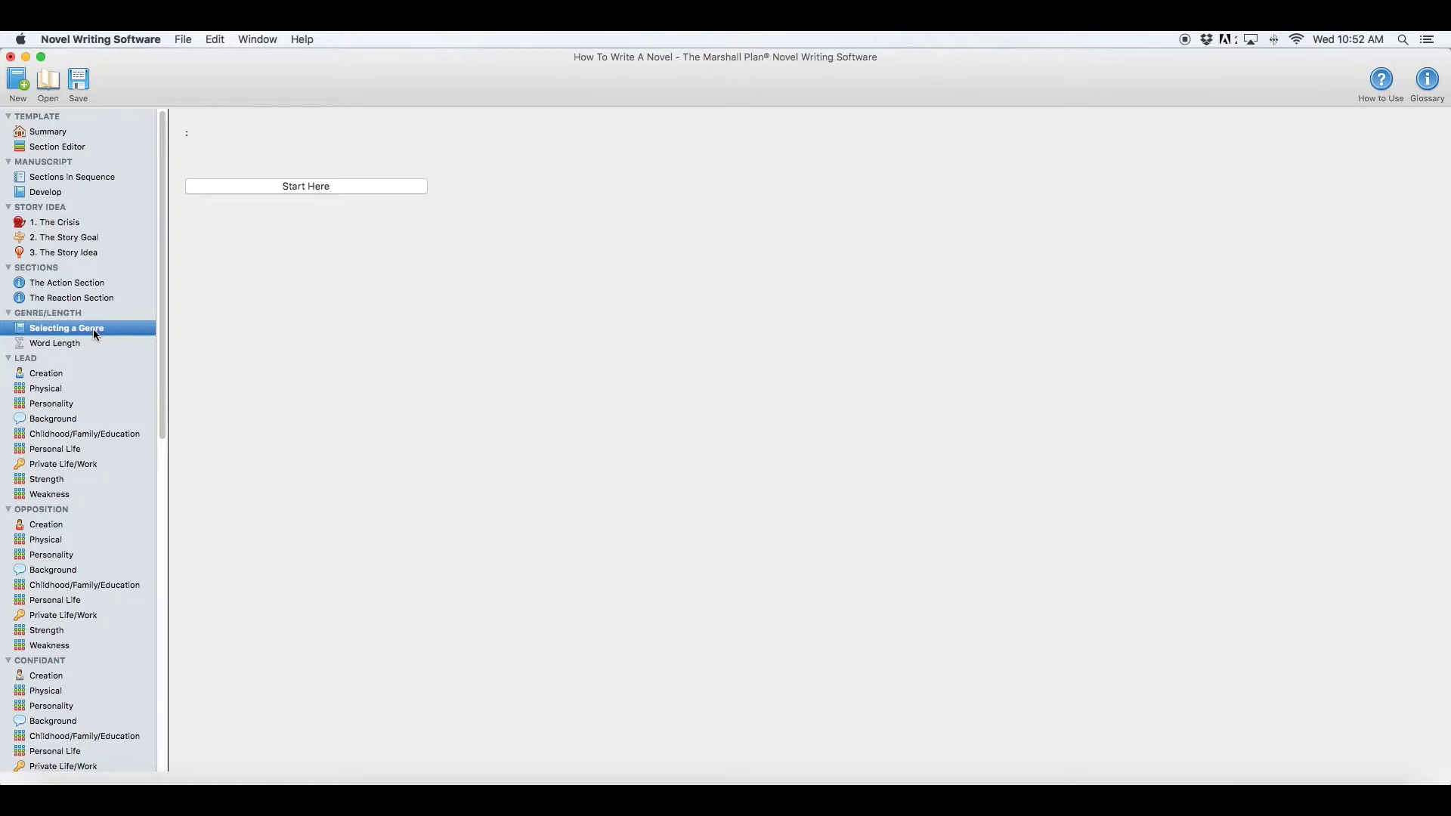
Step: Start genre selection and preview the Cozy, Erotic, Hard-Boiled and Historical Mystery subgenres
{"action": "left_click", "coordinate": [326, 188]}
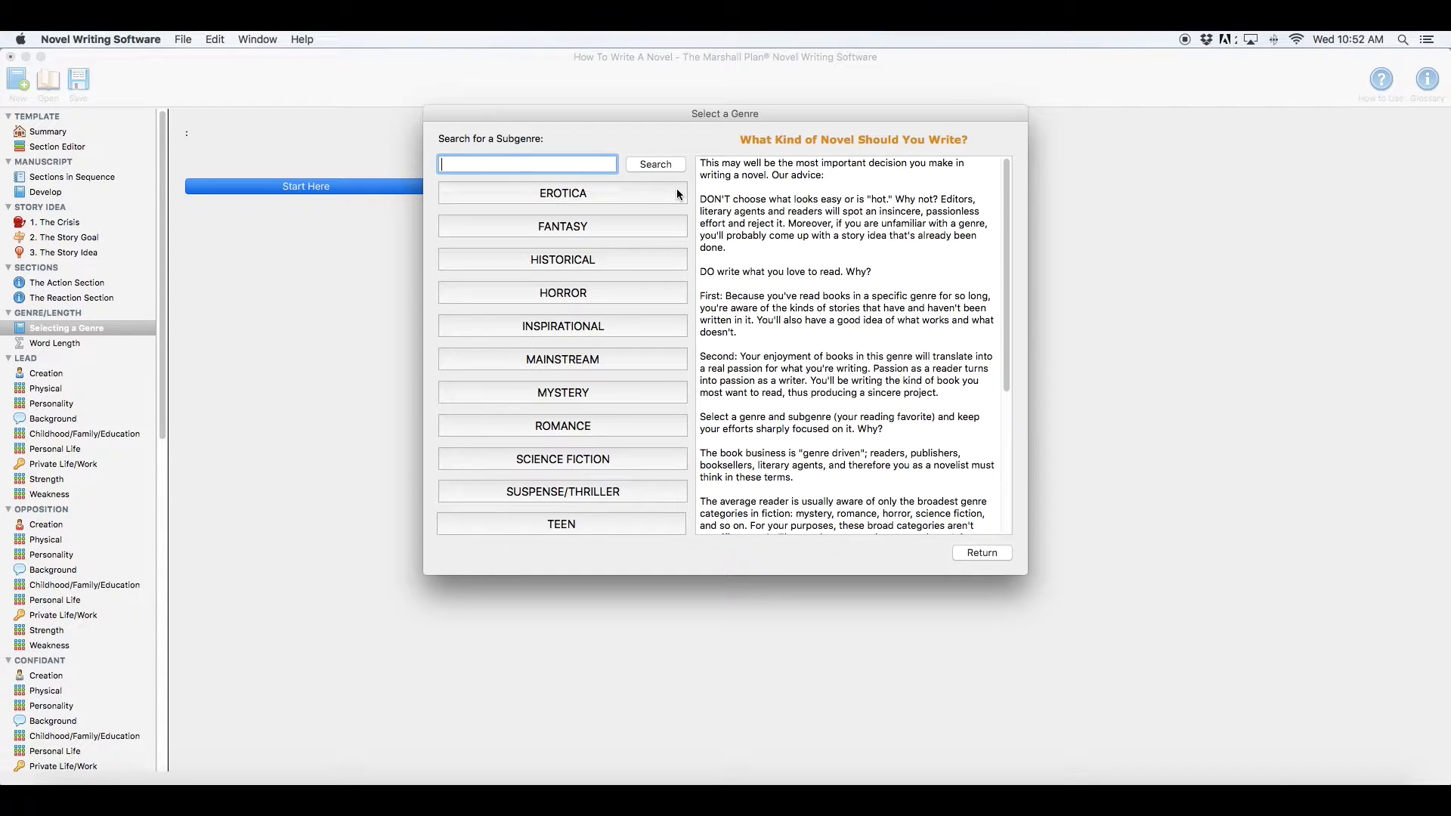
{"action": "left_click", "coordinate": [568, 393]}
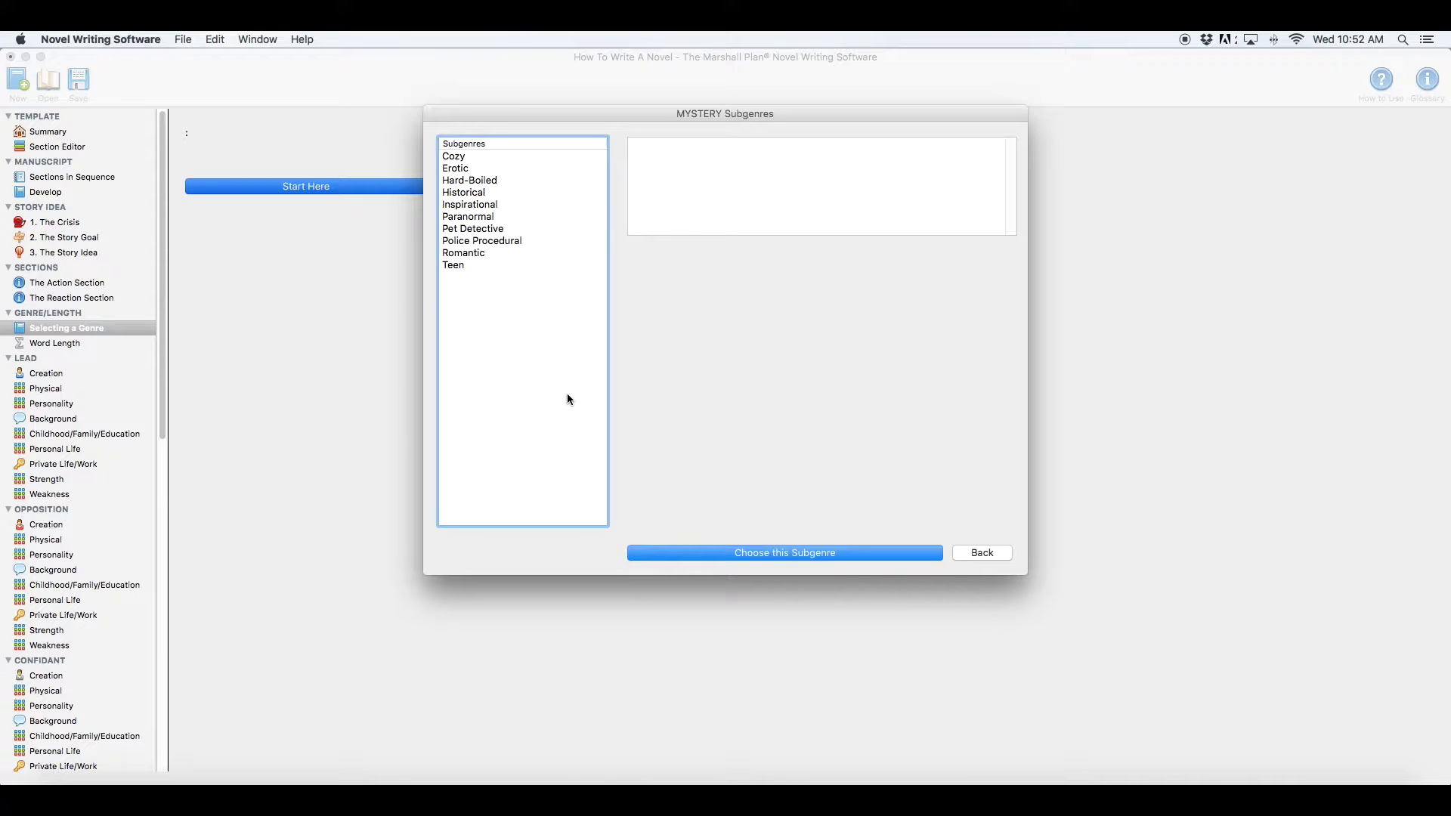
{"action": "left_click", "coordinate": [490, 155]}
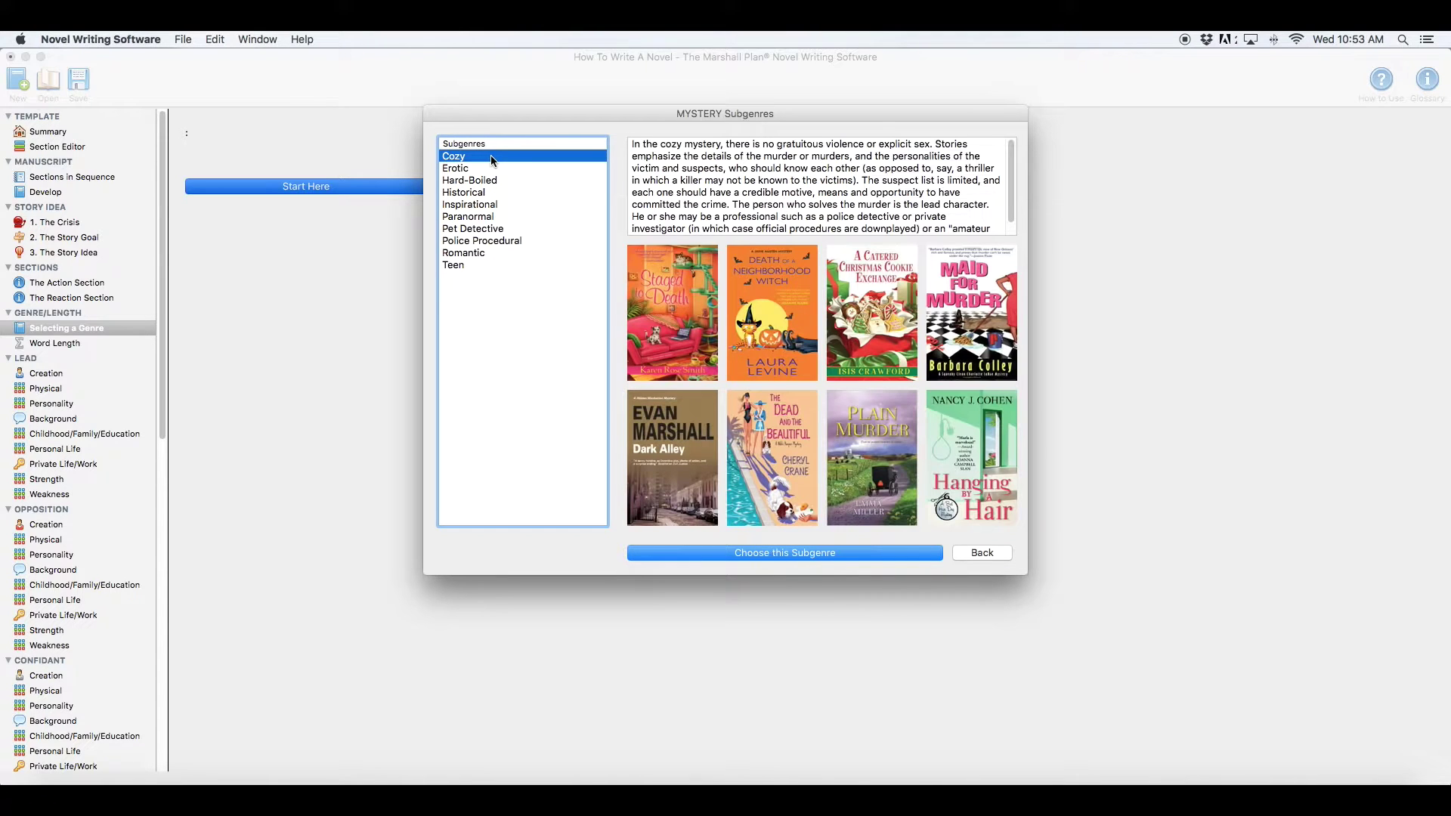
{"action": "left_click", "coordinate": [492, 169]}
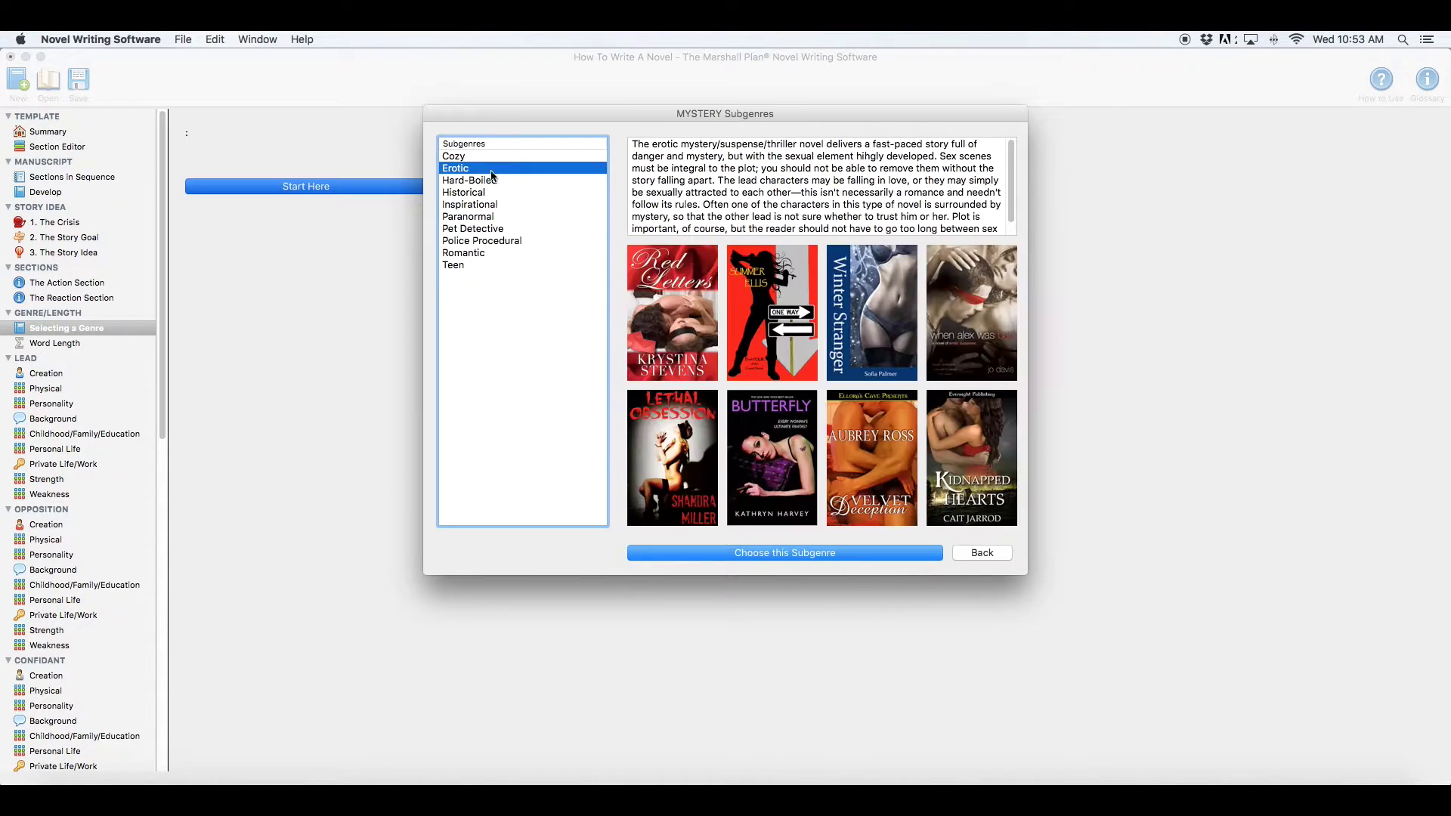
{"action": "left_click", "coordinate": [491, 183]}
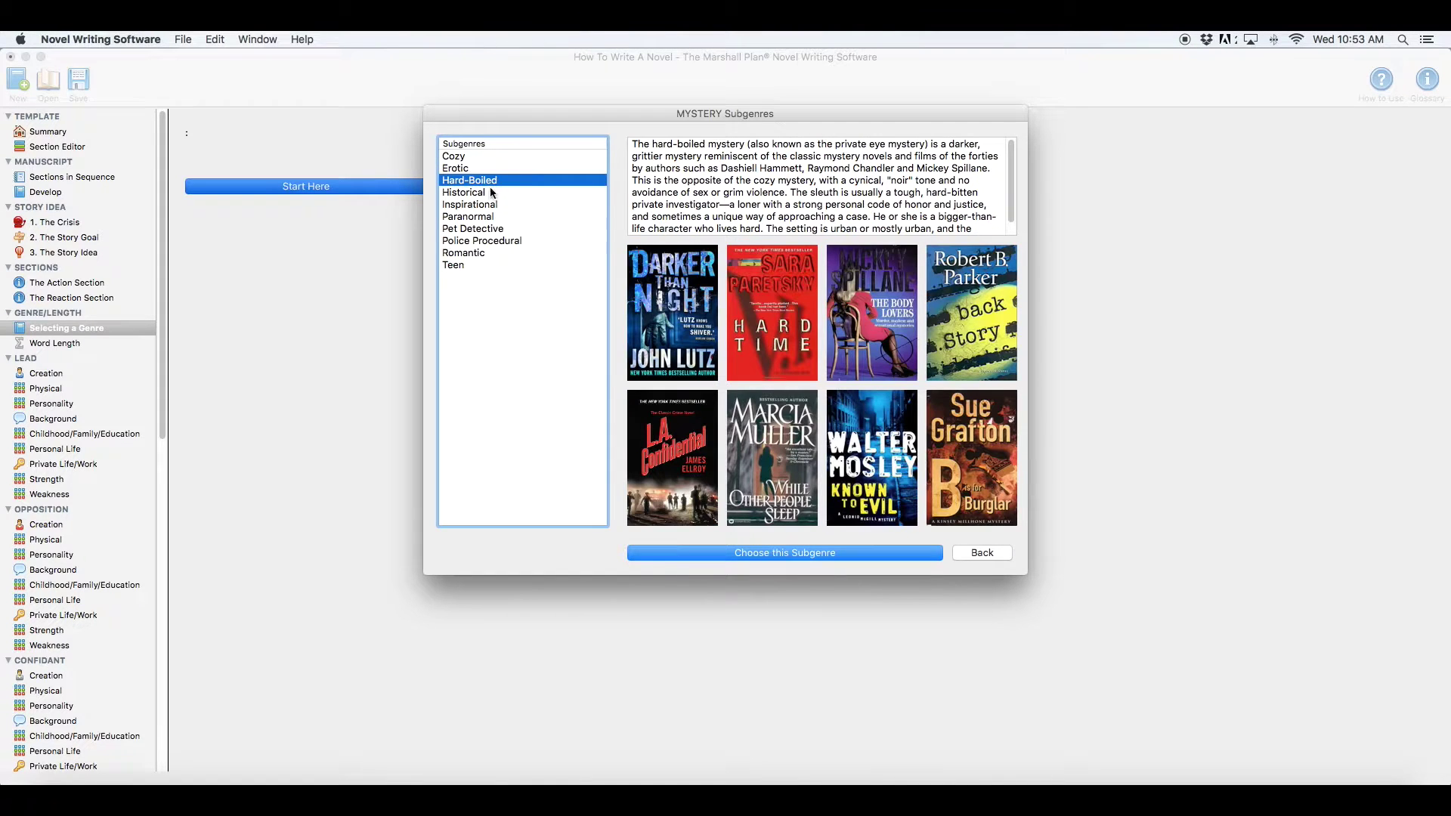
{"action": "left_click", "coordinate": [491, 193]}
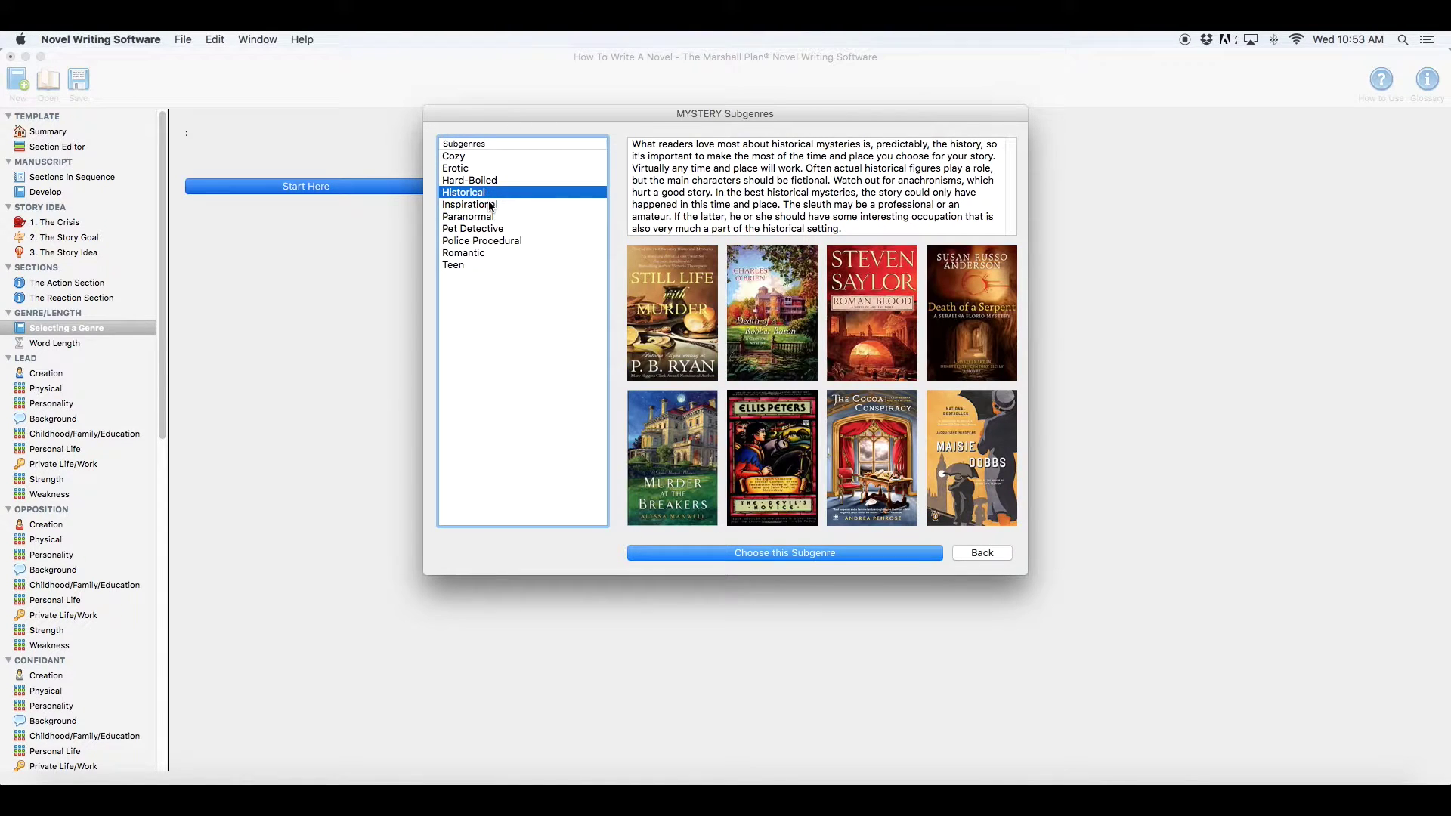
Step: Preview the Inspirational, Paranormal, Pet Detective, Police Procedural, Romantic and Teen subgenres, then return to genres
{"action": "left_click", "coordinate": [491, 206]}
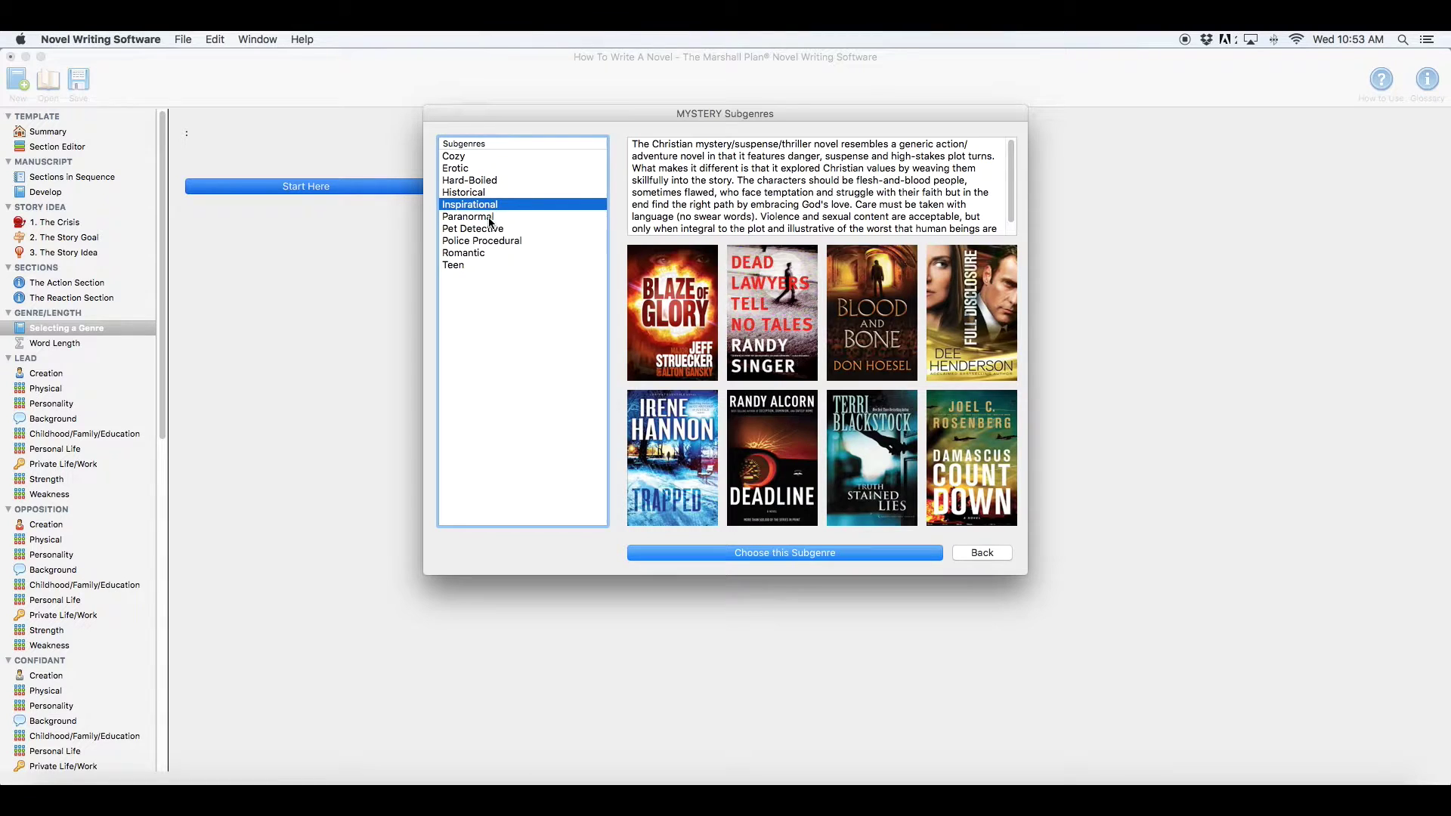
{"action": "left_click", "coordinate": [491, 219]}
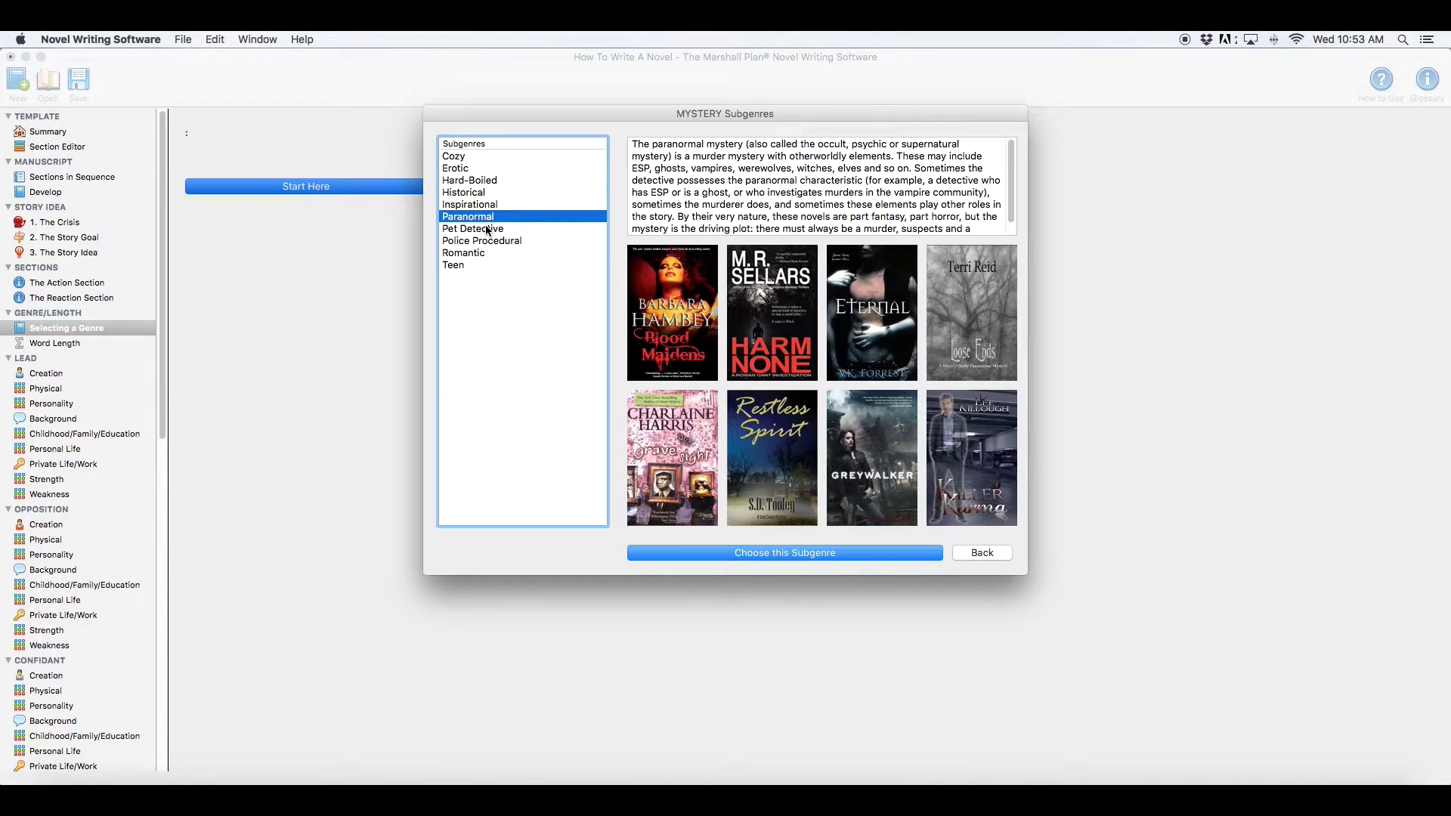
{"action": "left_click", "coordinate": [488, 229]}
{"action": "left_click", "coordinate": [488, 240]}
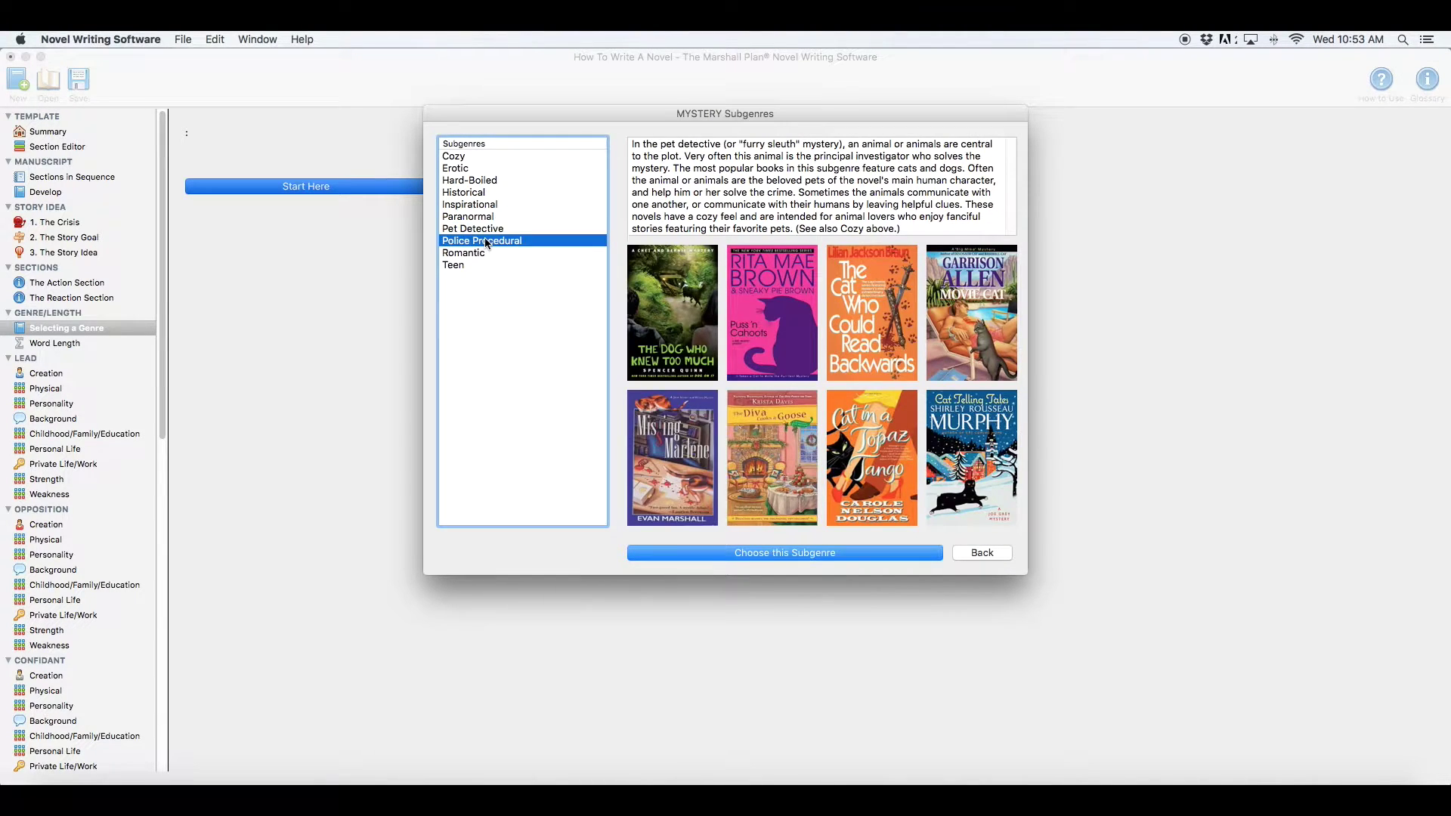
{"action": "left_click", "coordinate": [483, 253]}
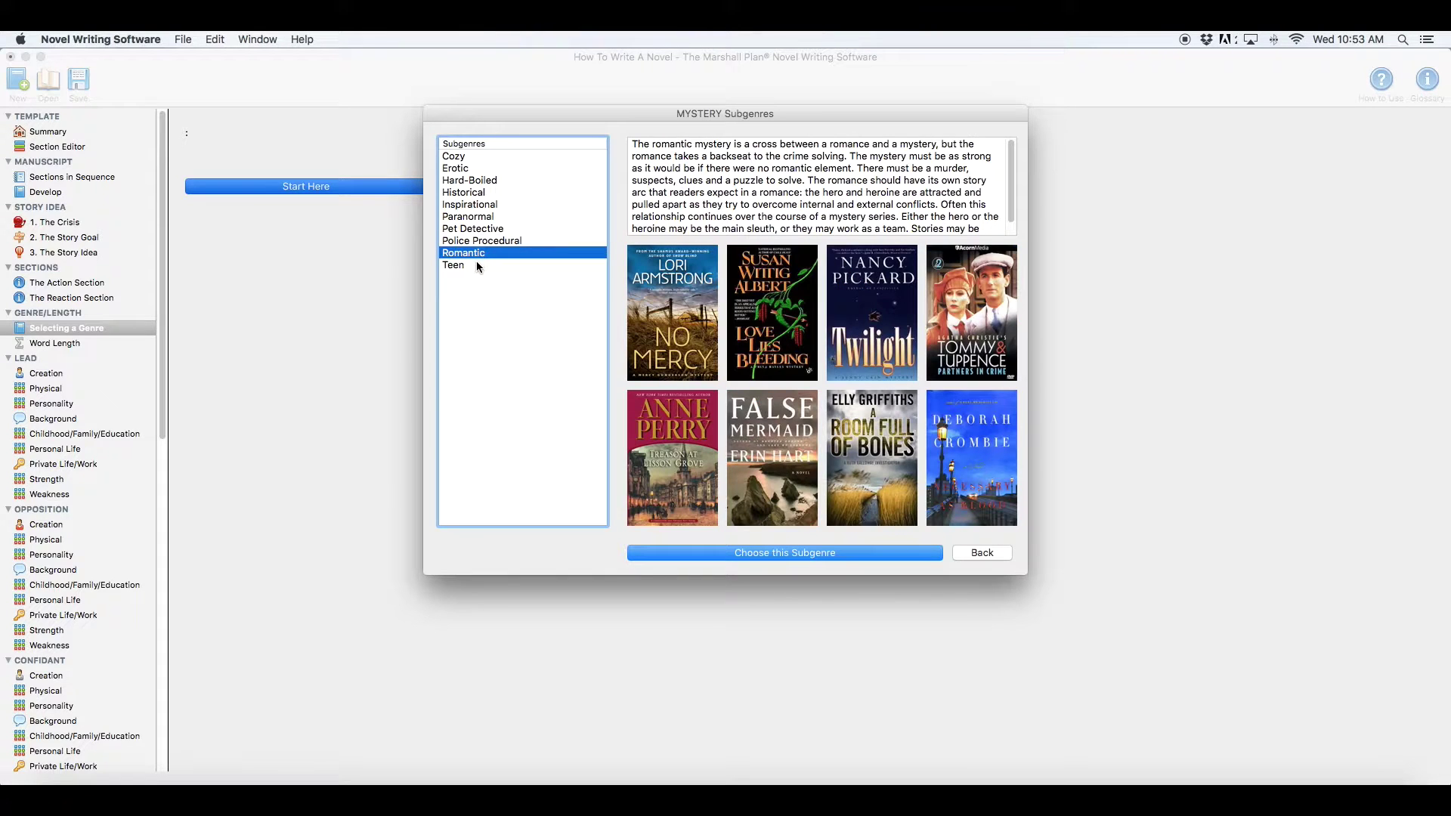
{"action": "left_click", "coordinate": [477, 264]}
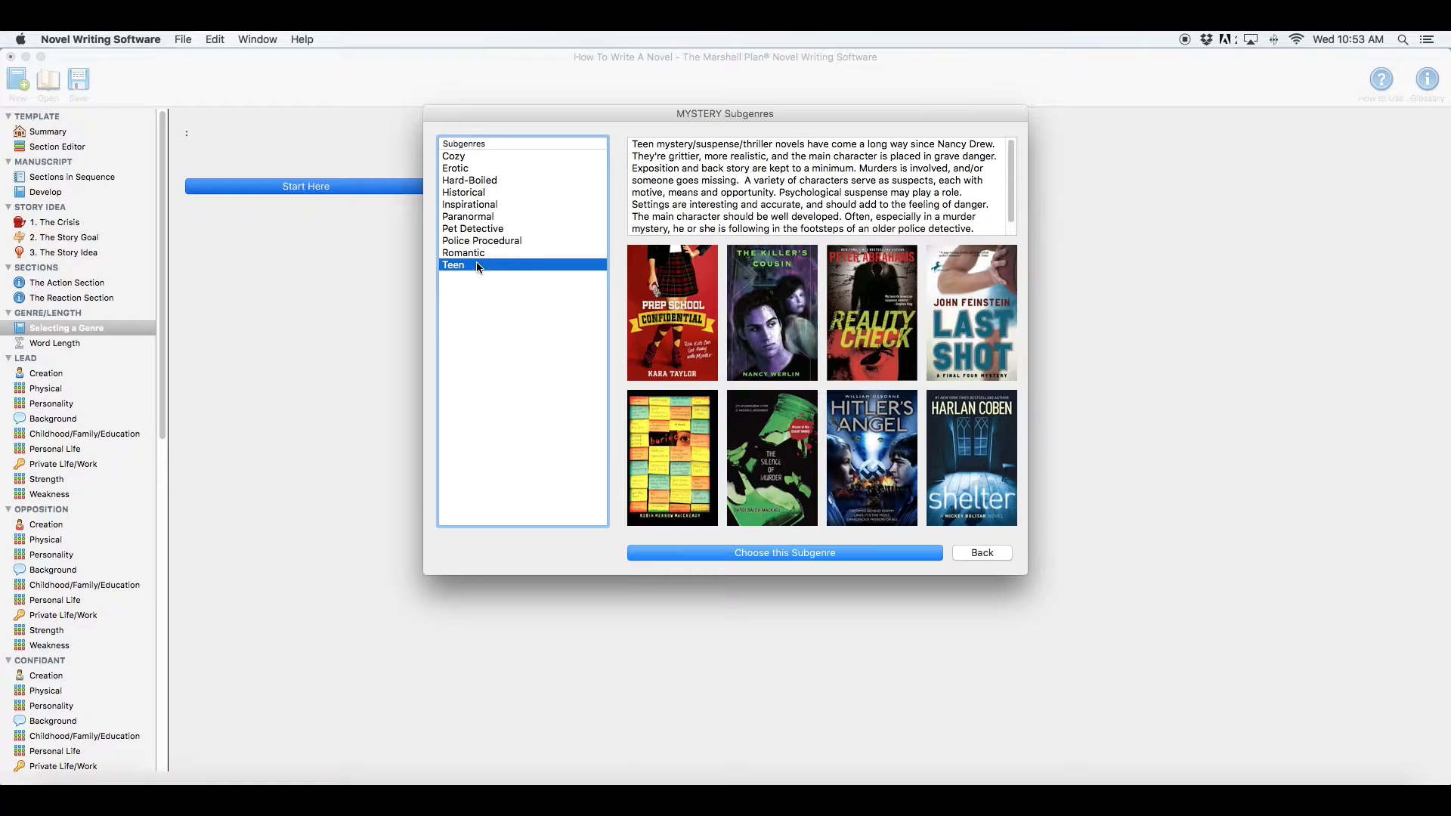
{"action": "left_click", "coordinate": [998, 554]}
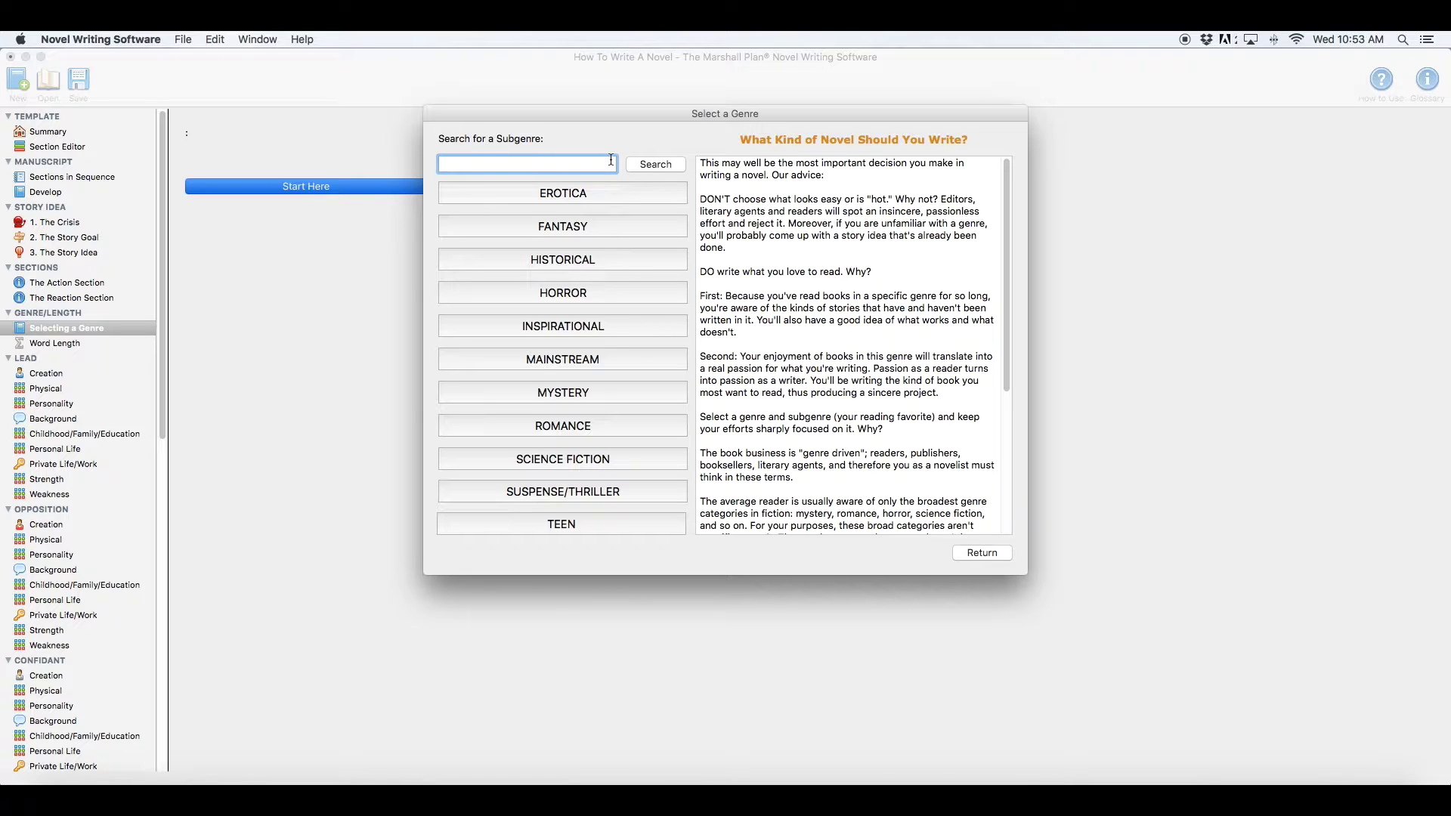
{"action": "type", "text": "Amish"}
Step: Search 'Amish', preview Inspirational: Amish and Romance: Inspirational, then show Suspense/Thriller subgenres
{"action": "left_click", "coordinate": [652, 165]}
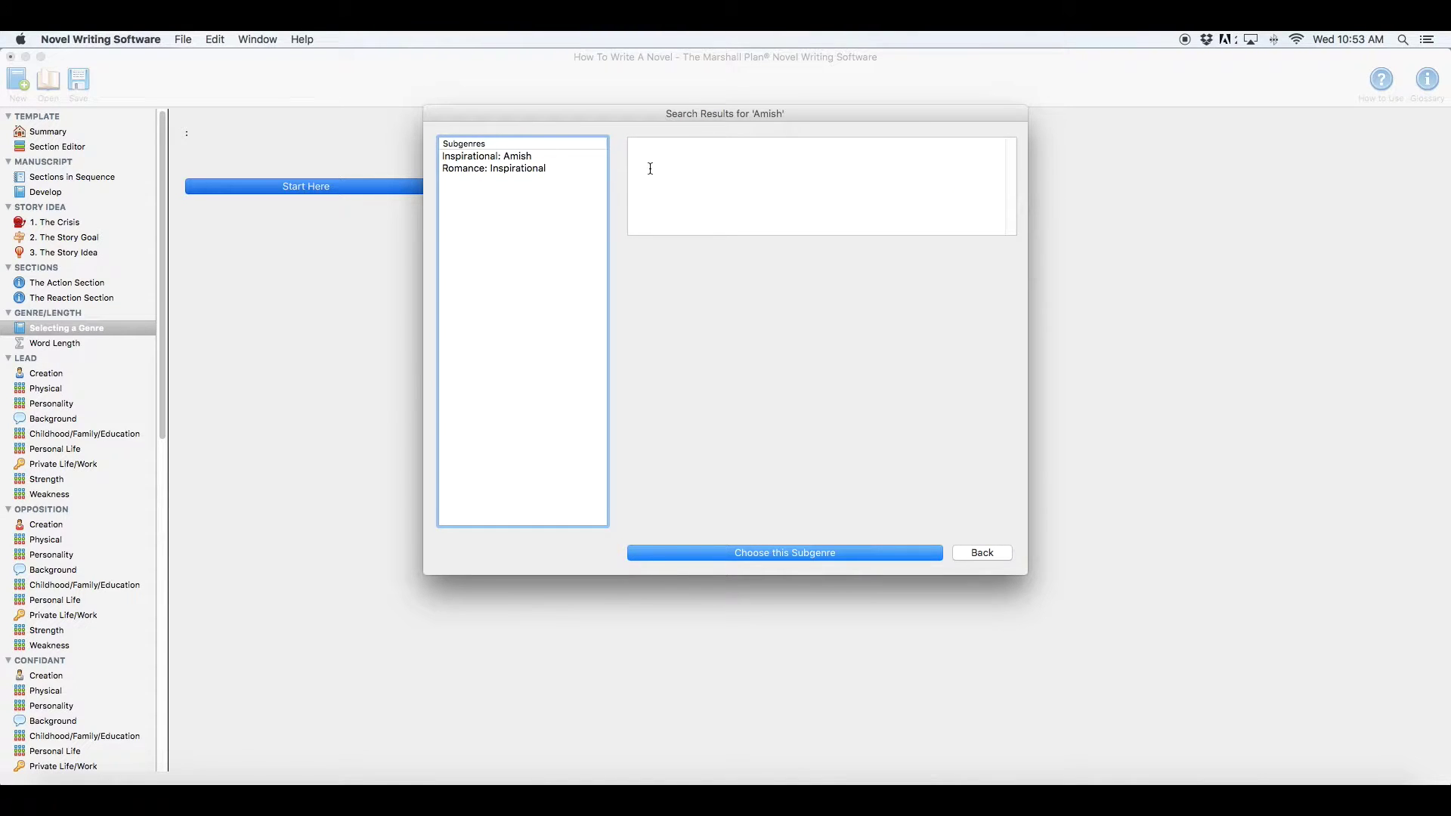
{"action": "left_click", "coordinate": [525, 158]}
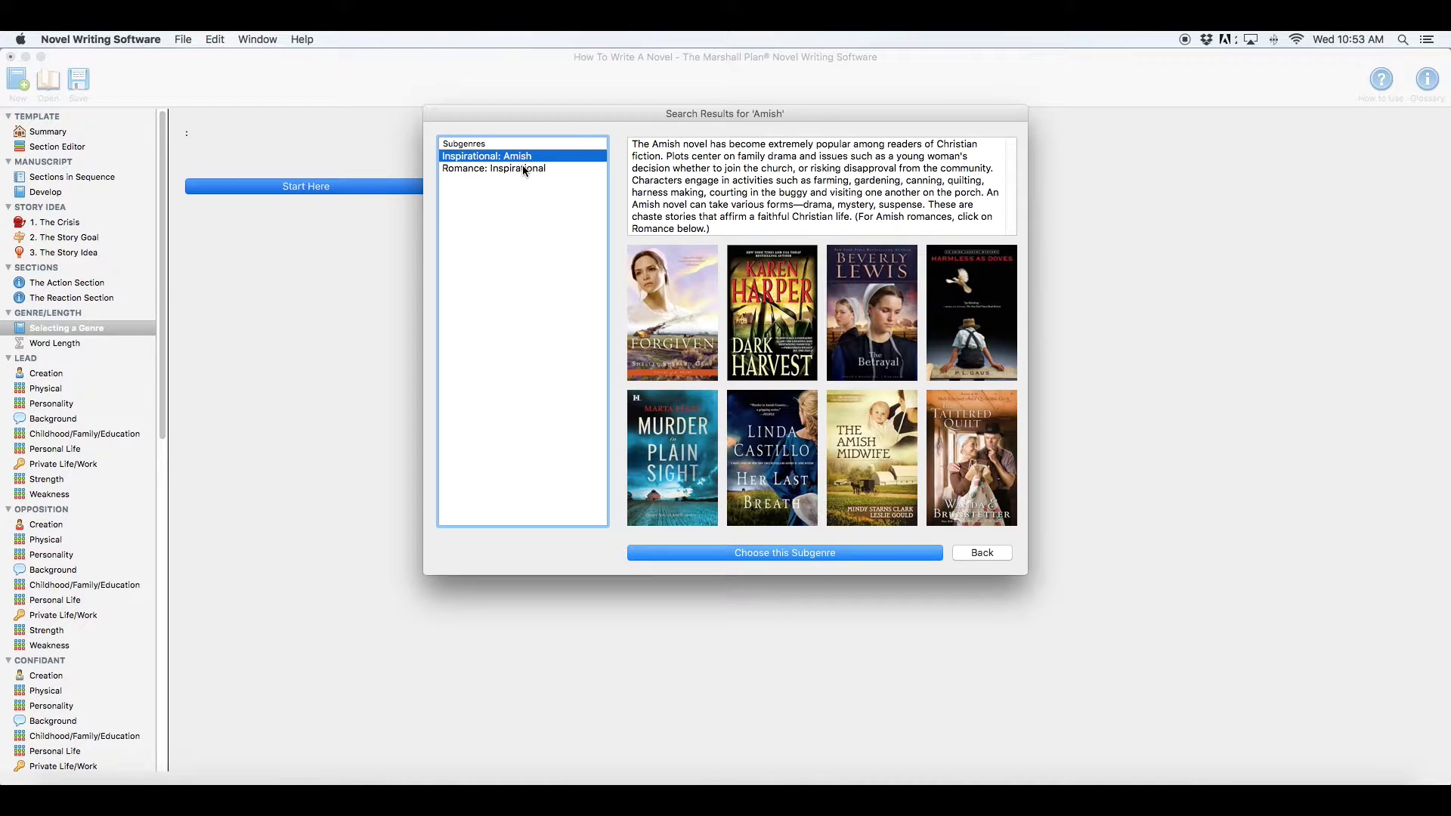
{"action": "left_click", "coordinate": [523, 168]}
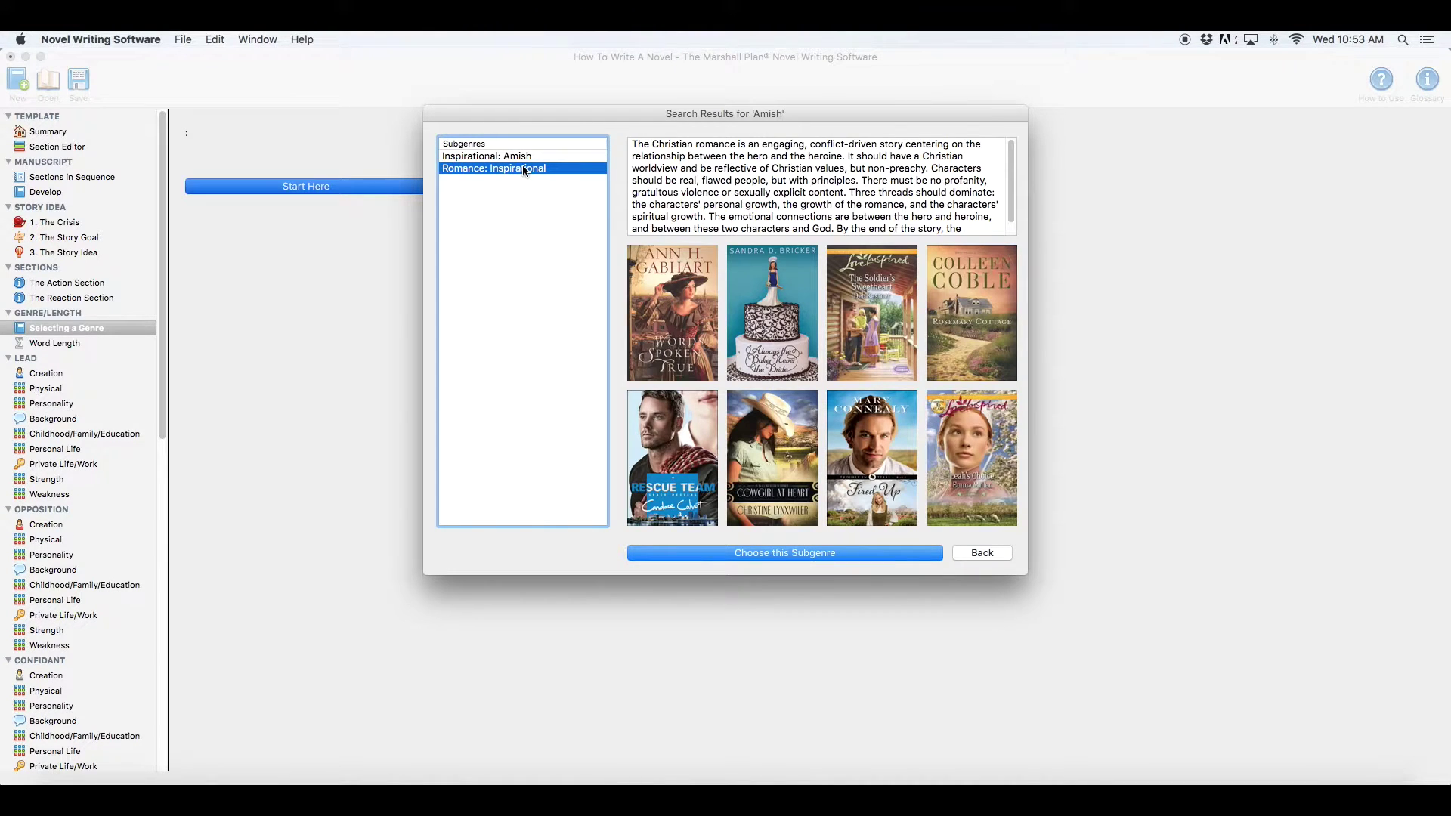
{"action": "left_click", "coordinate": [982, 554]}
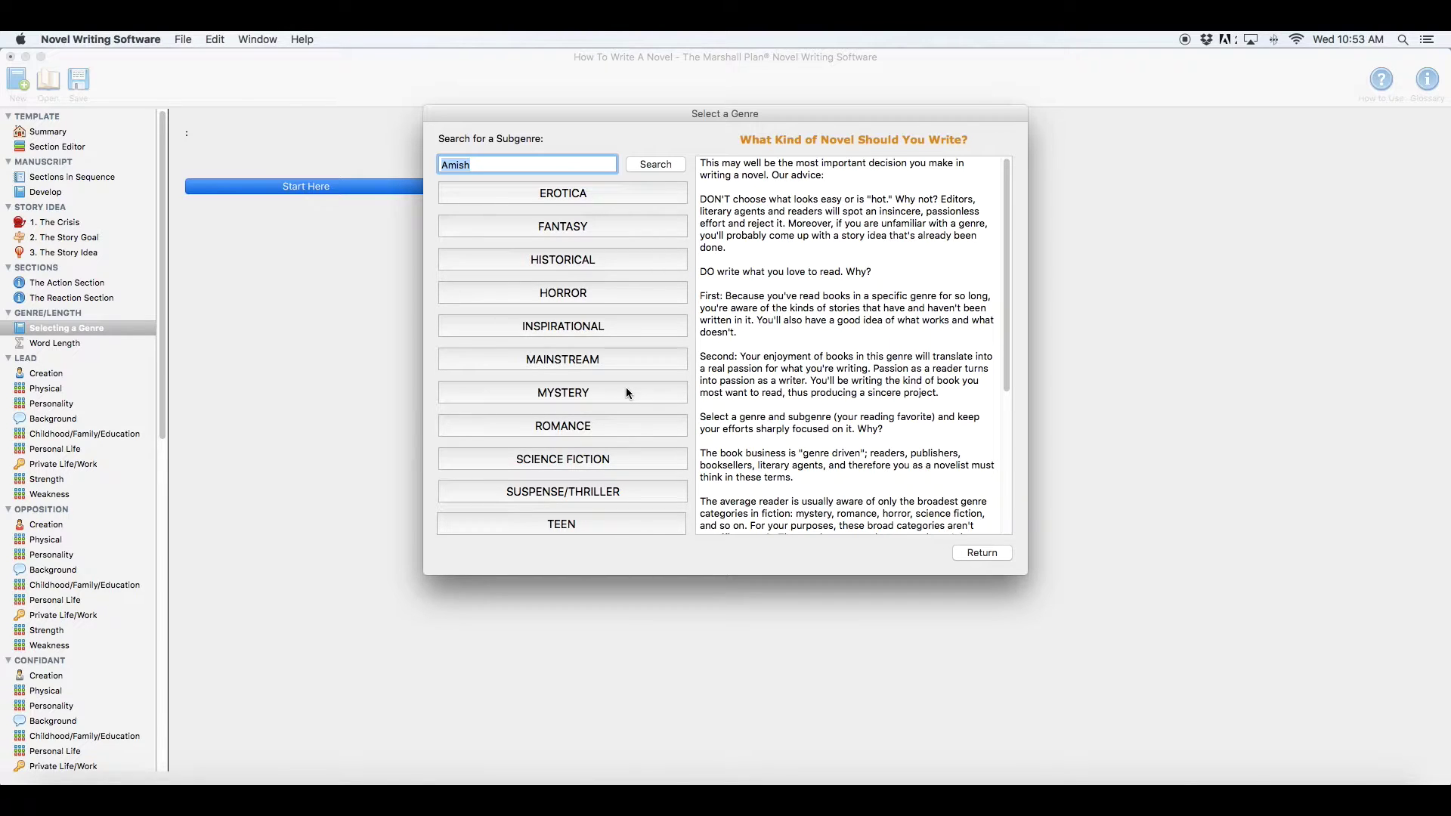
{"action": "left_click", "coordinate": [592, 491]}
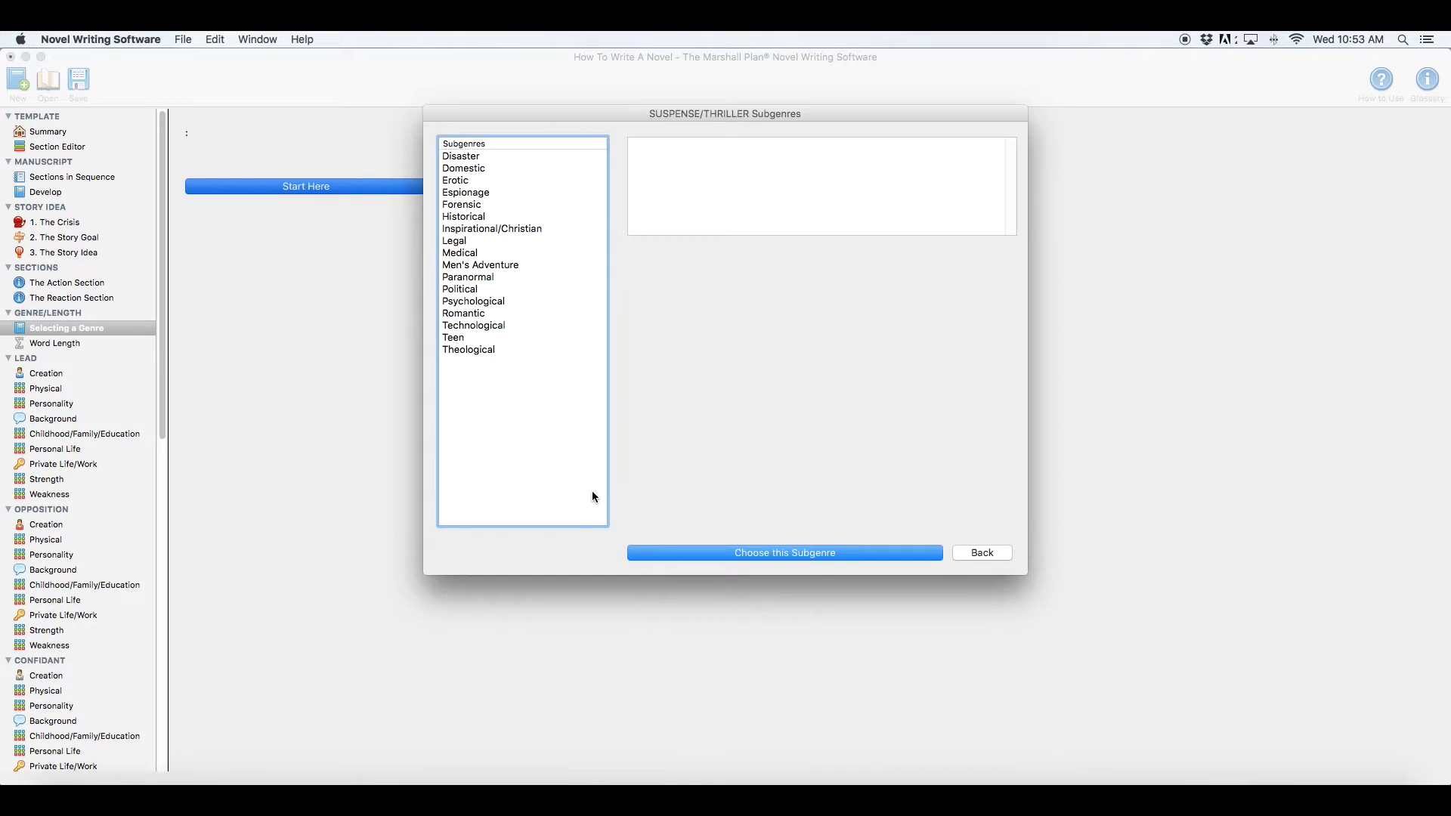
Step: Preview the Medical thriller subgenre and choose it
{"action": "left_click", "coordinate": [472, 253]}
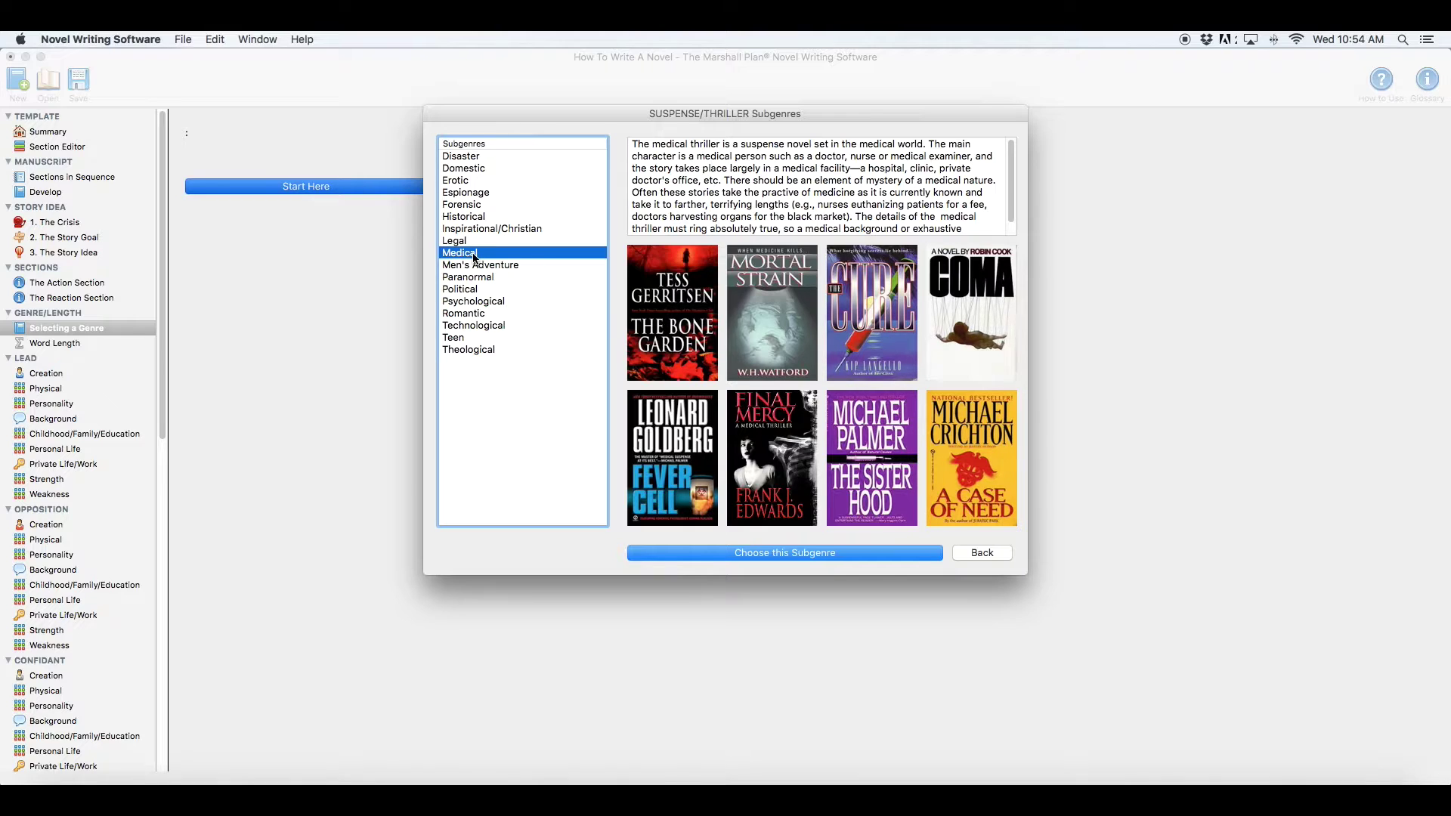
{"action": "left_click", "coordinate": [748, 556]}
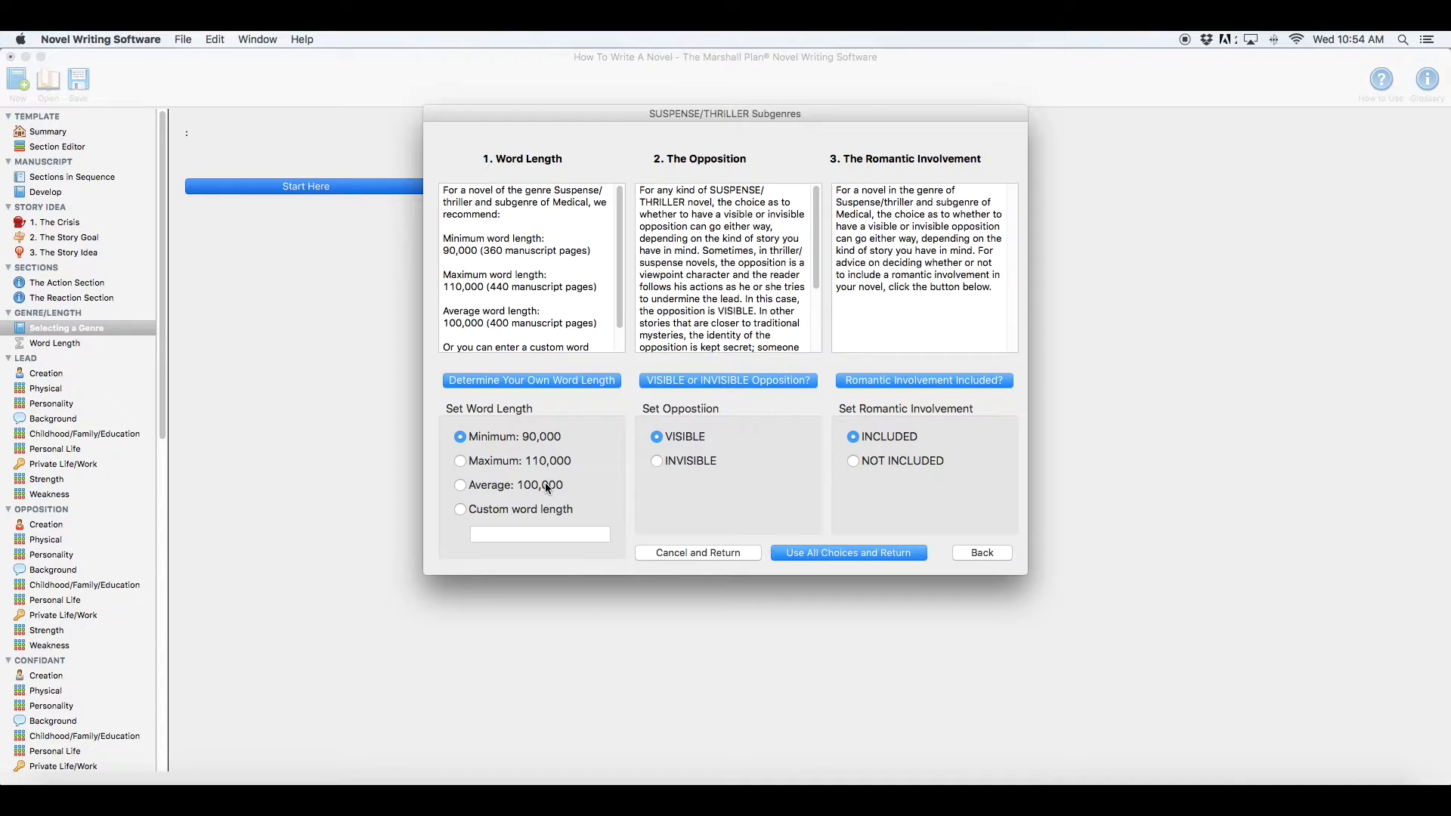
{"action": "left_click", "coordinate": [560, 382]}
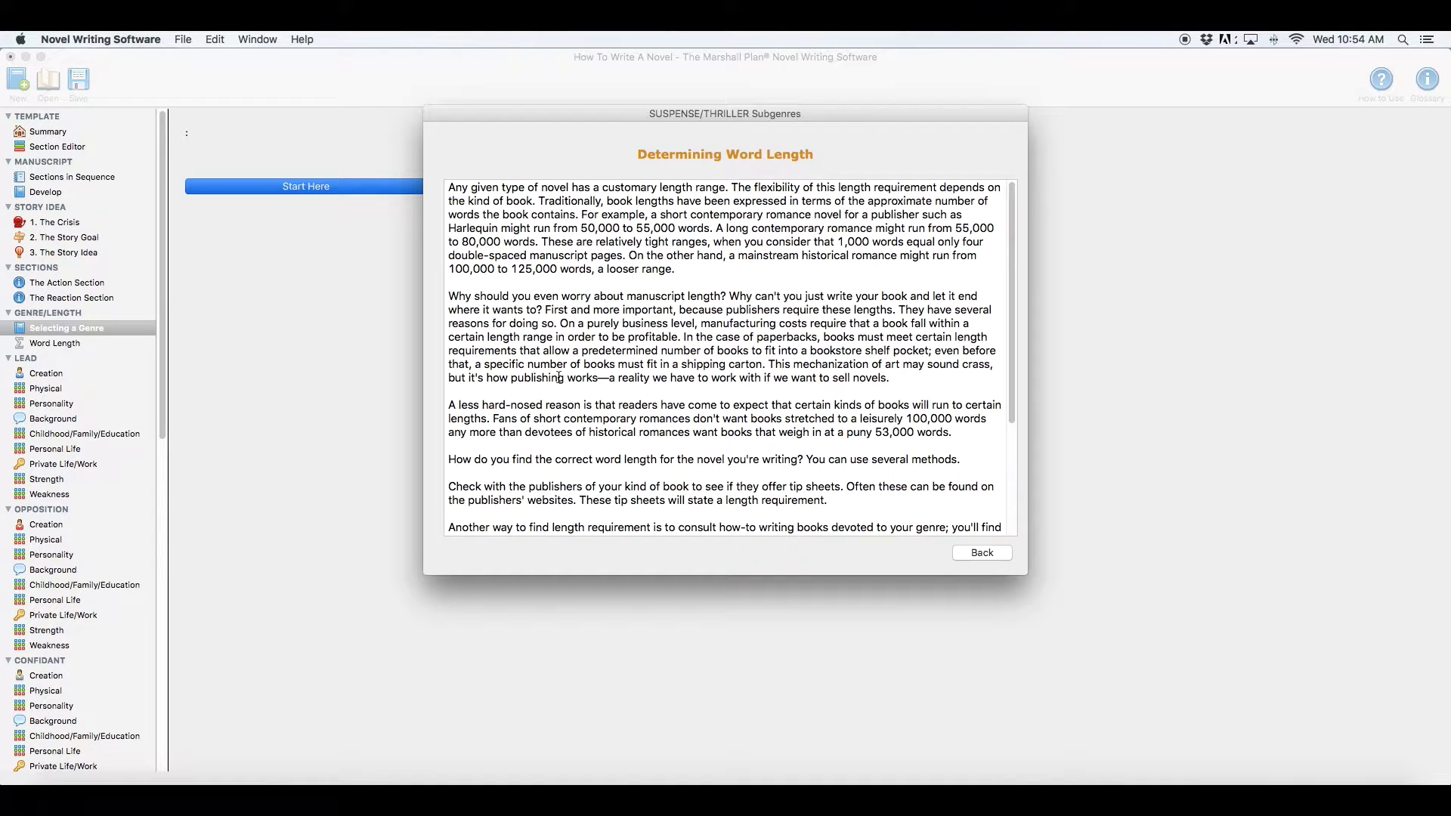
{"action": "scroll", "coordinate": [560, 379], "scroll_direction": "down", "scroll_amount": 2}
{"action": "scroll", "coordinate": [635, 432], "scroll_direction": "down", "scroll_amount": 2}
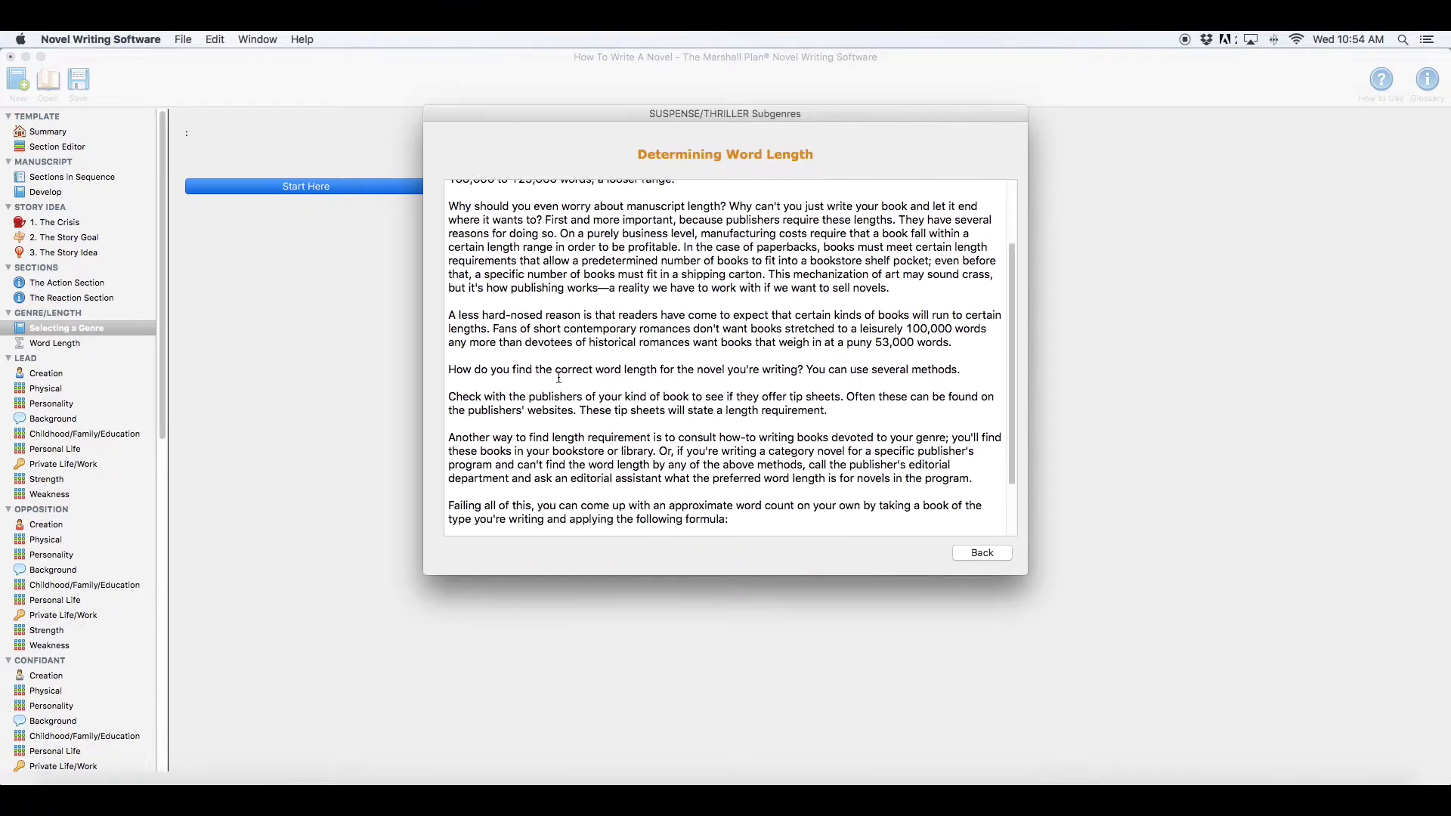
{"action": "scroll", "coordinate": [725, 499], "scroll_direction": "down", "scroll_amount": 2}
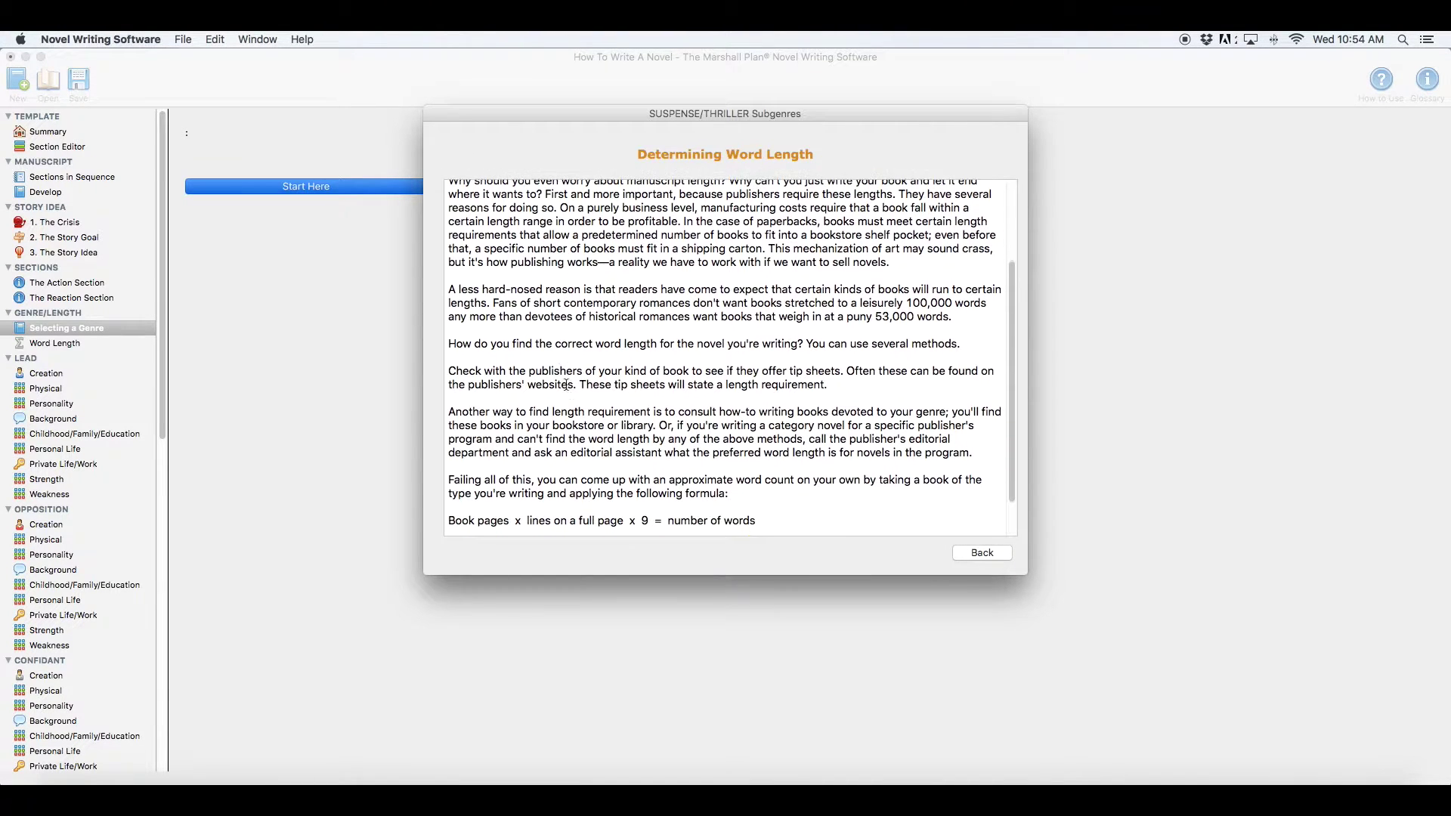
{"action": "left_click", "coordinate": [979, 553]}
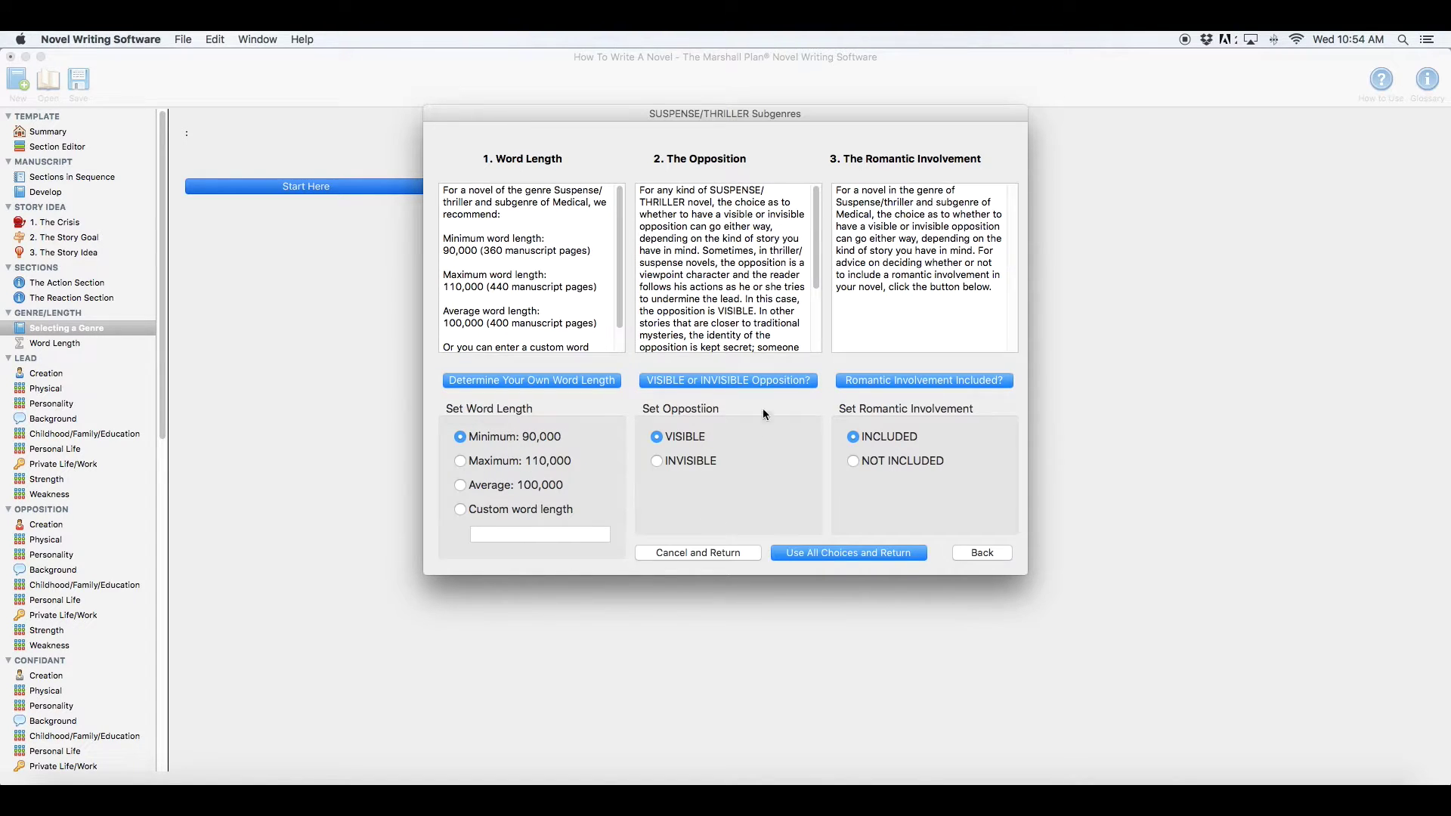
Step: Read the VISIBLE or INVISIBLE Opposition? advice, then the Romantic Involvement Included? advice
{"action": "left_click", "coordinate": [784, 381]}
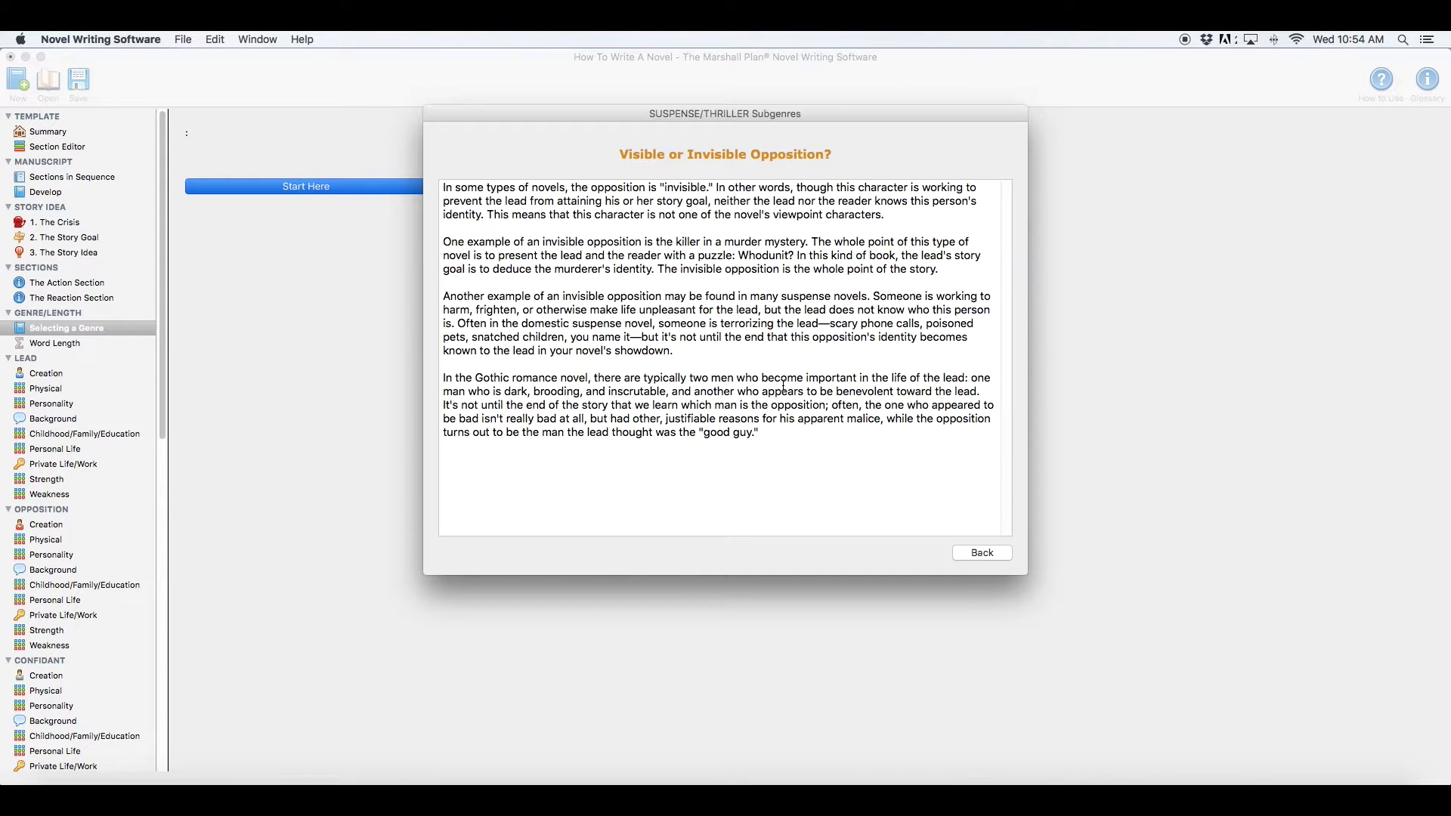
{"action": "left_click", "coordinate": [988, 557]}
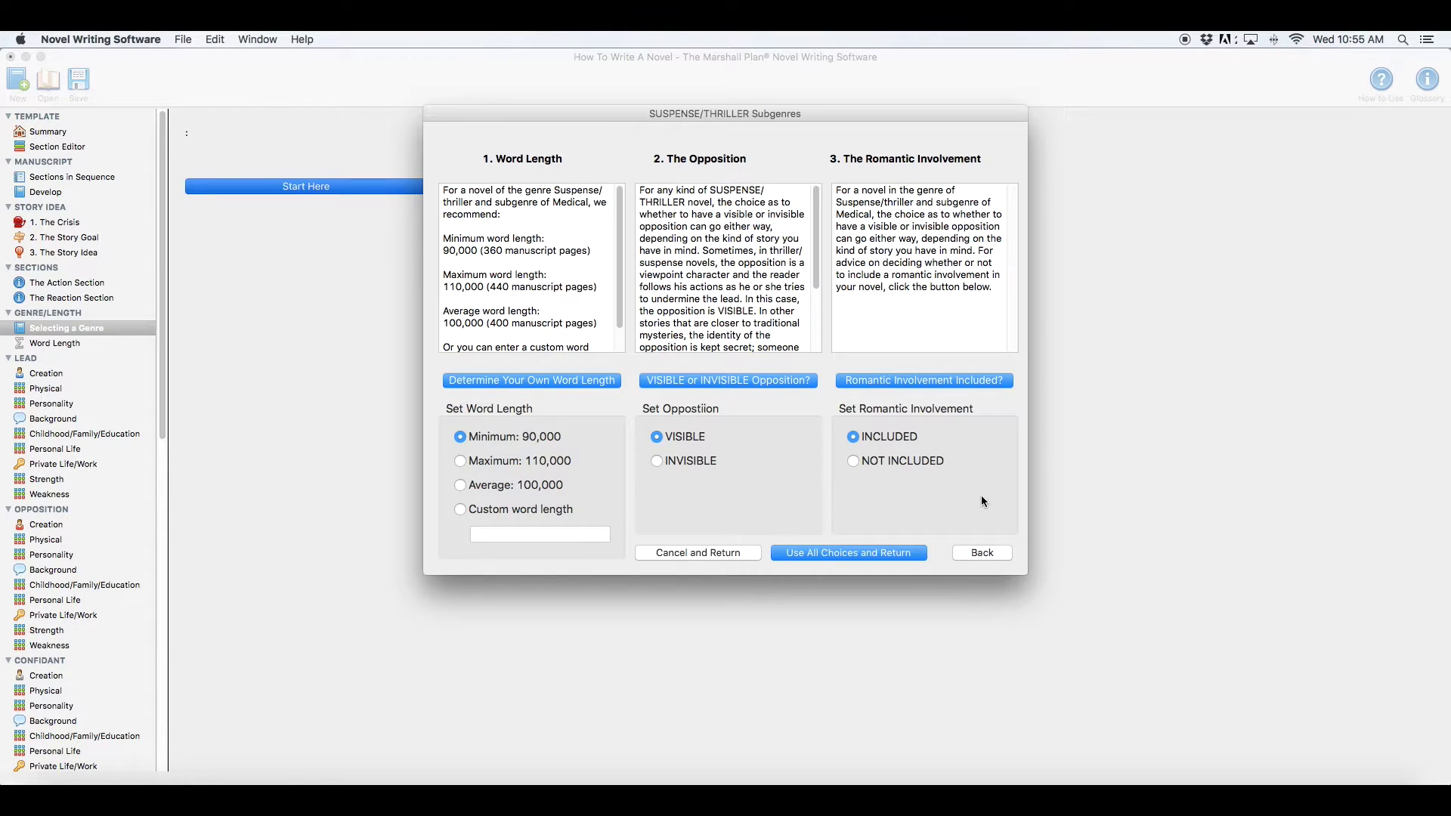
{"action": "left_click", "coordinate": [980, 381]}
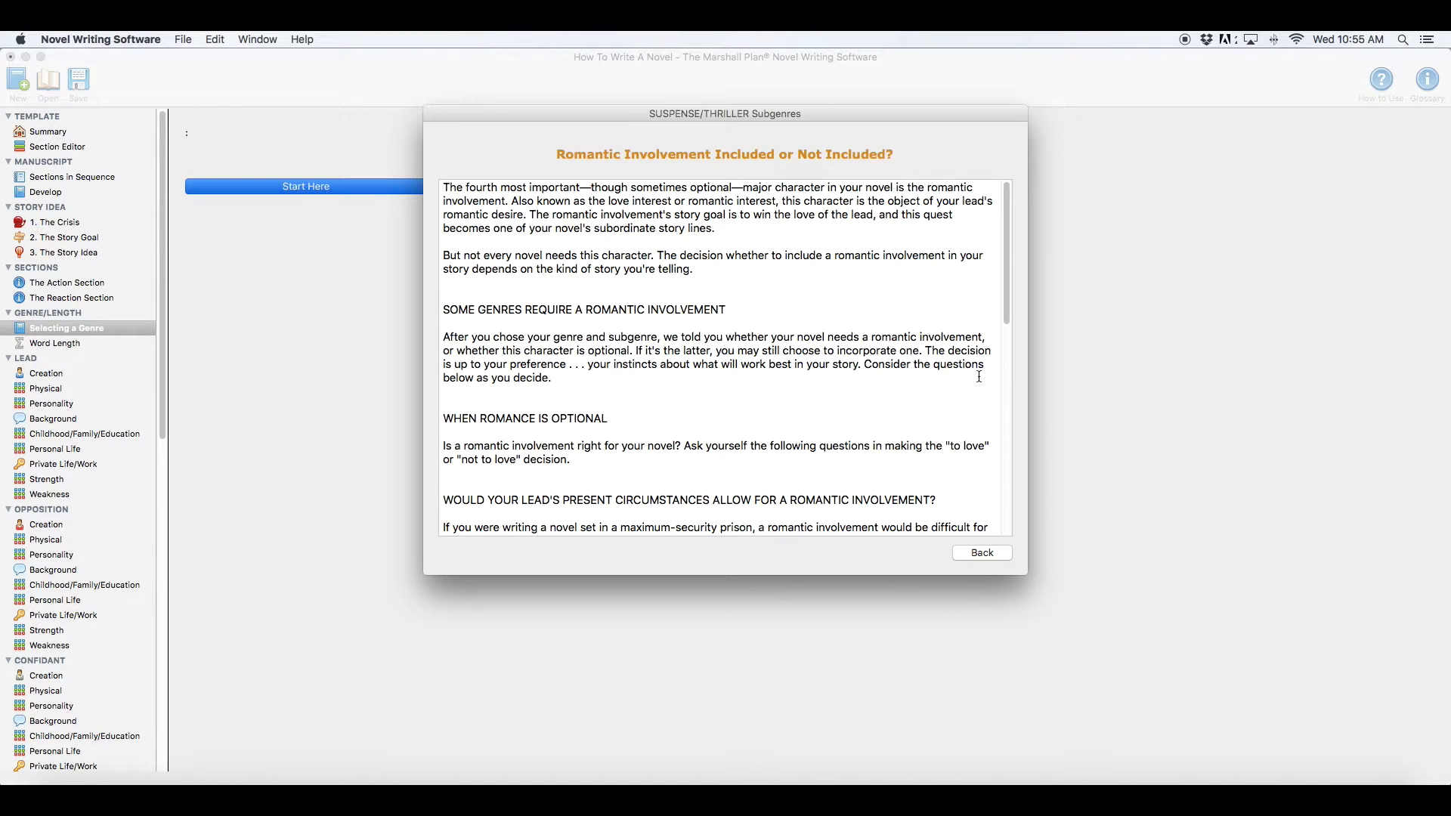
{"action": "scroll", "coordinate": [978, 380], "scroll_direction": "down", "scroll_amount": 3}
{"action": "scroll", "coordinate": [978, 378], "scroll_direction": "down", "scroll_amount": 2}
{"action": "scroll", "coordinate": [979, 380], "scroll_direction": "down", "scroll_amount": 3}
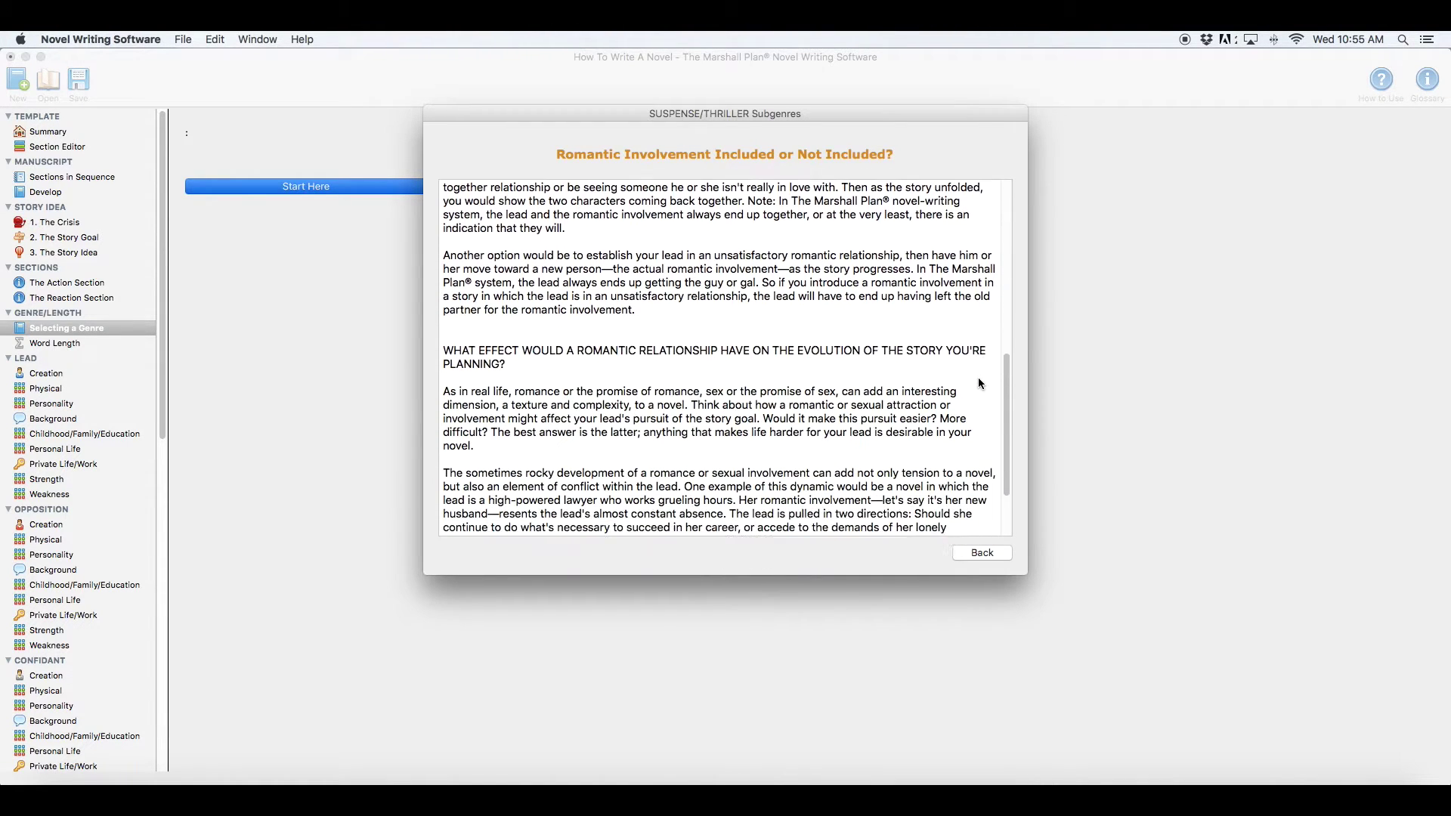
{"action": "scroll", "coordinate": [979, 379], "scroll_direction": "down", "scroll_amount": 2}
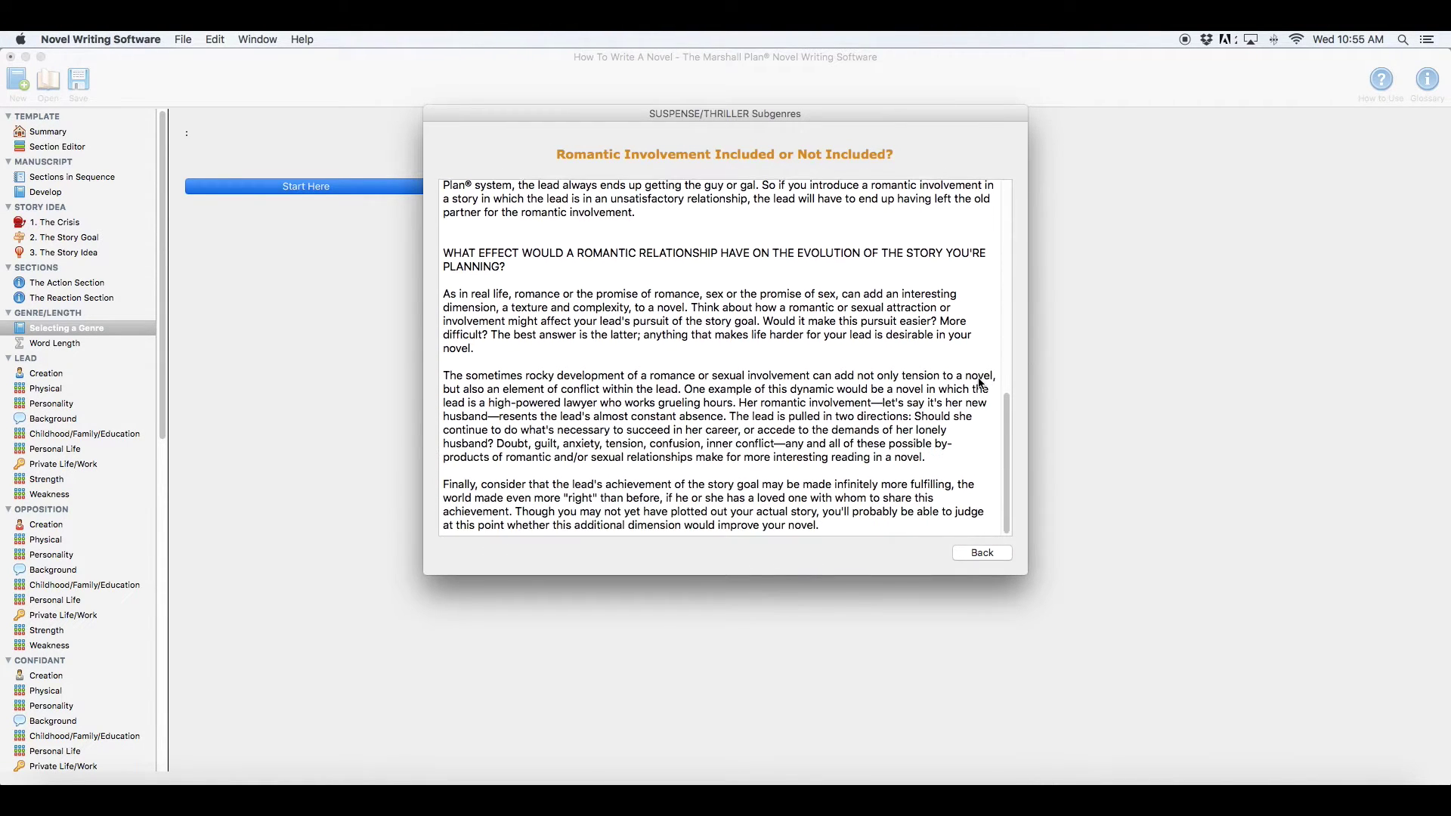
Step: Leave the romance advice and apply all Medical thriller choices to the novel
{"action": "left_click", "coordinate": [972, 553]}
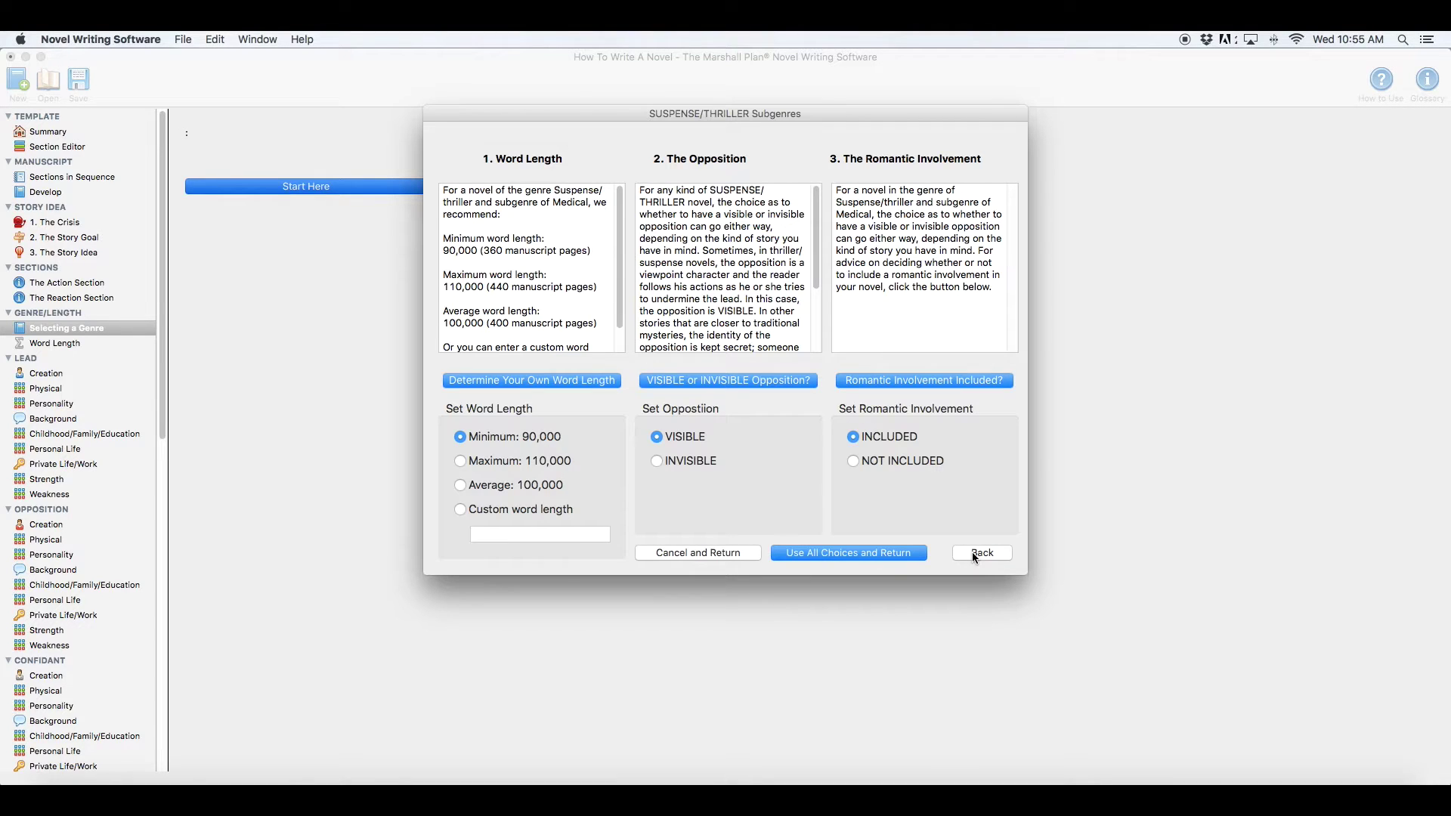
{"action": "left_click", "coordinate": [903, 553]}
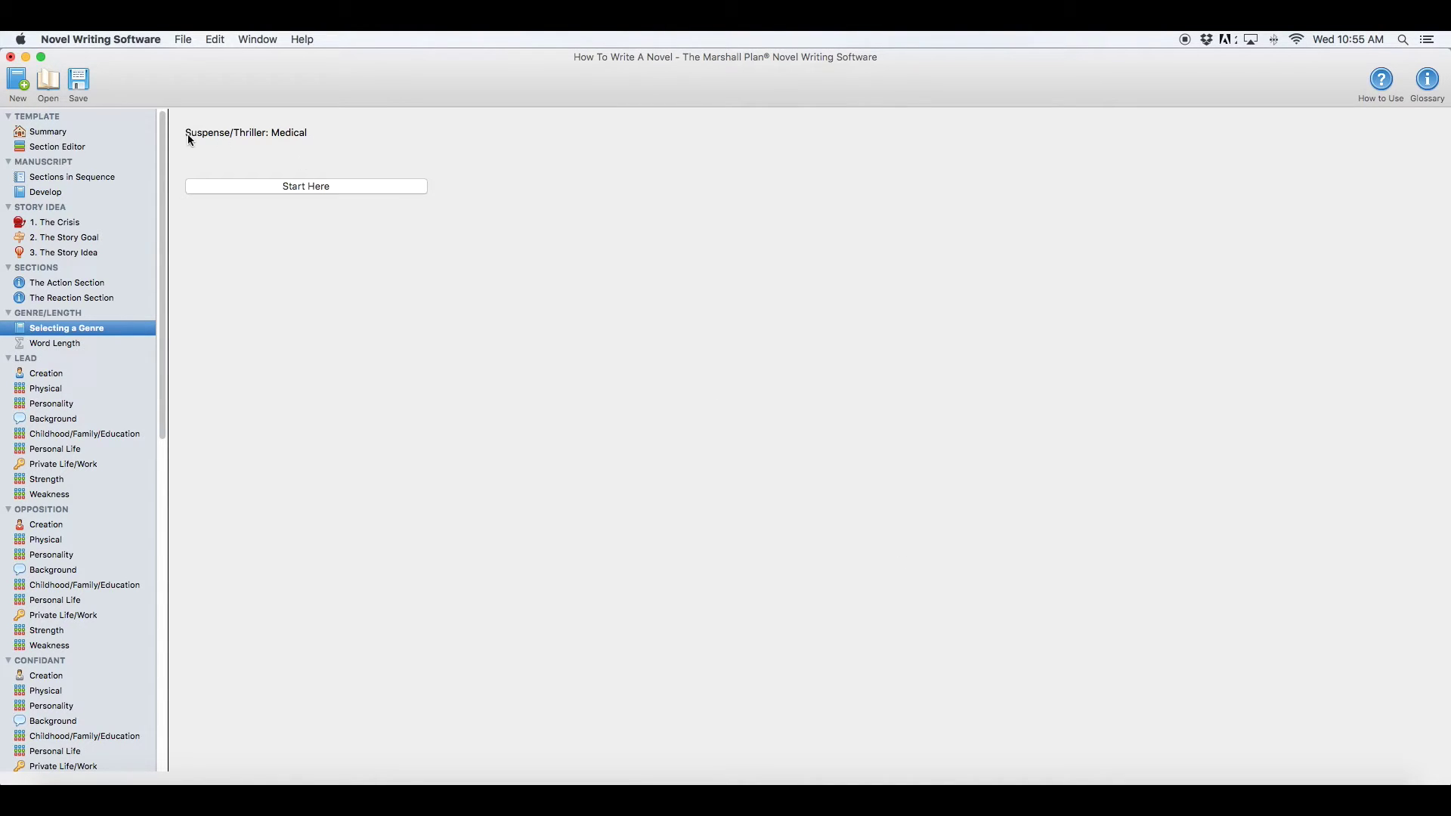
Step: Open the Section Editor to see the 90,000-word novel's beginning and middle sections
{"action": "left_click", "coordinate": [62, 147]}
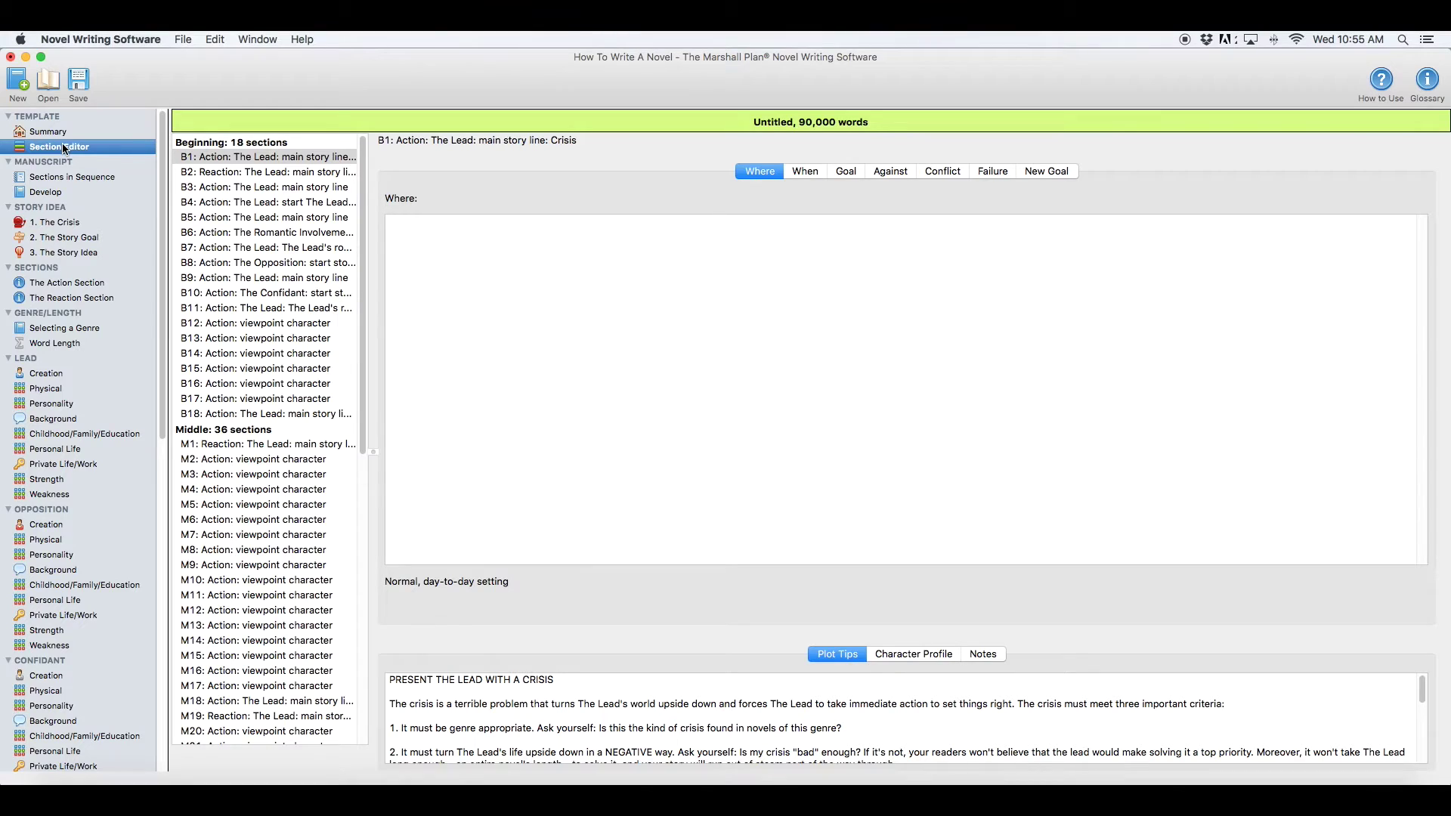